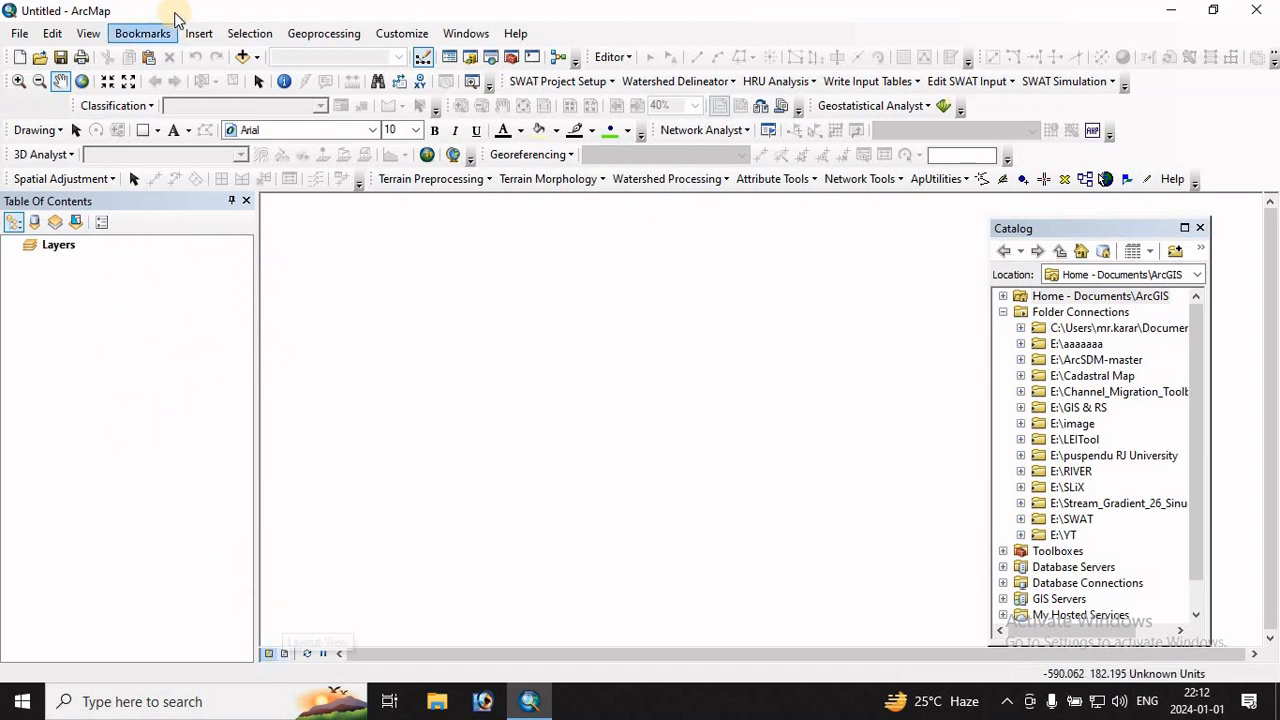
- Add the Imagery basemap to the map
{"action": "left_click", "coordinate": [256, 57]}
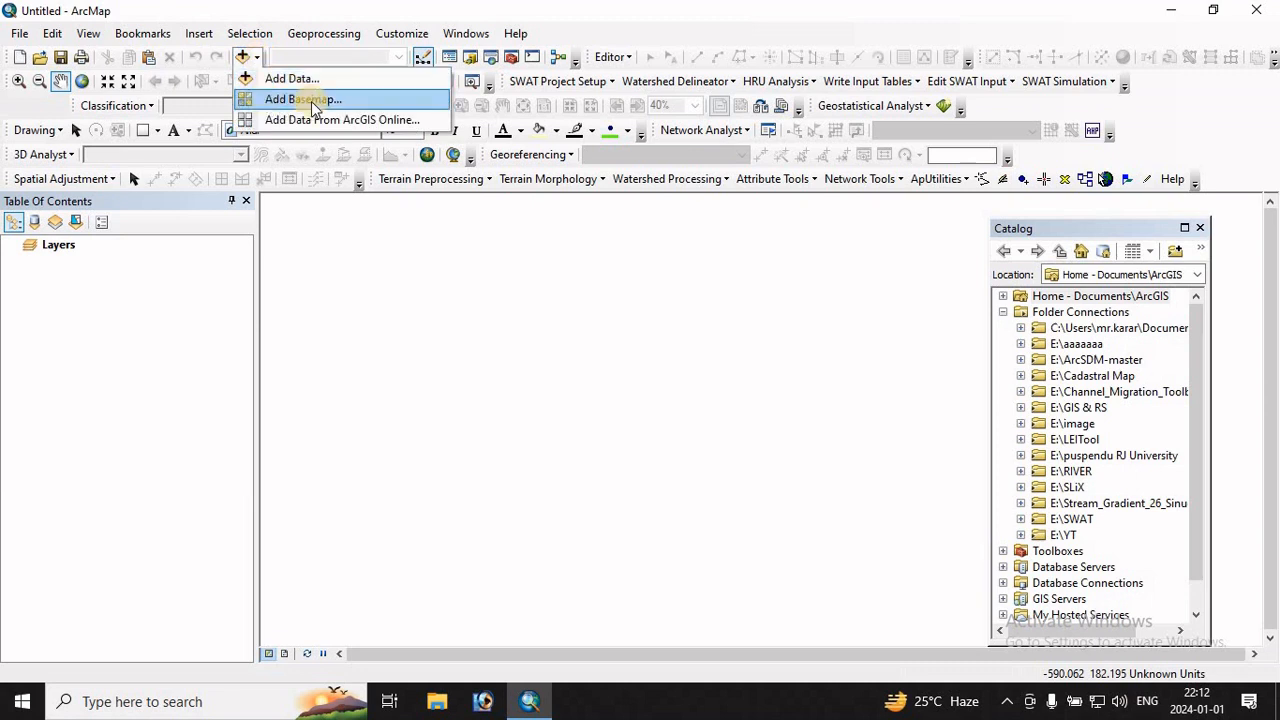
{"action": "left_click", "coordinate": [243, 101]}
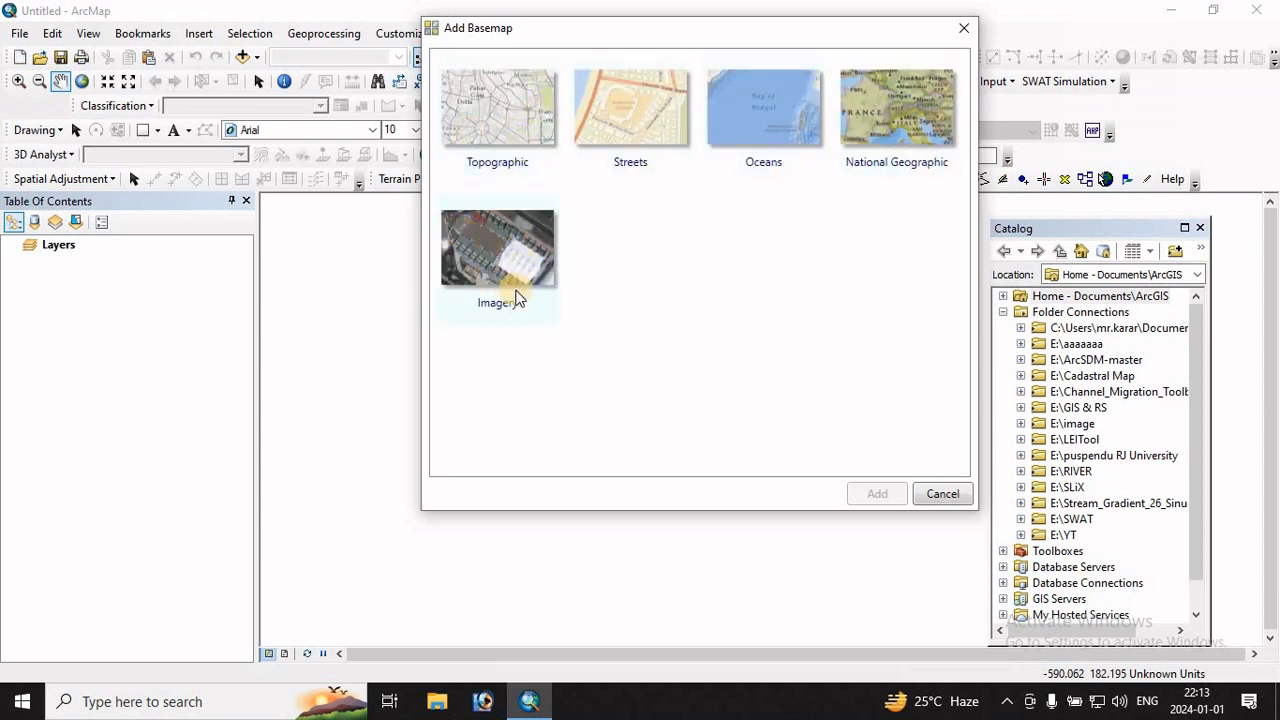
{"action": "left_click", "coordinate": [517, 298]}
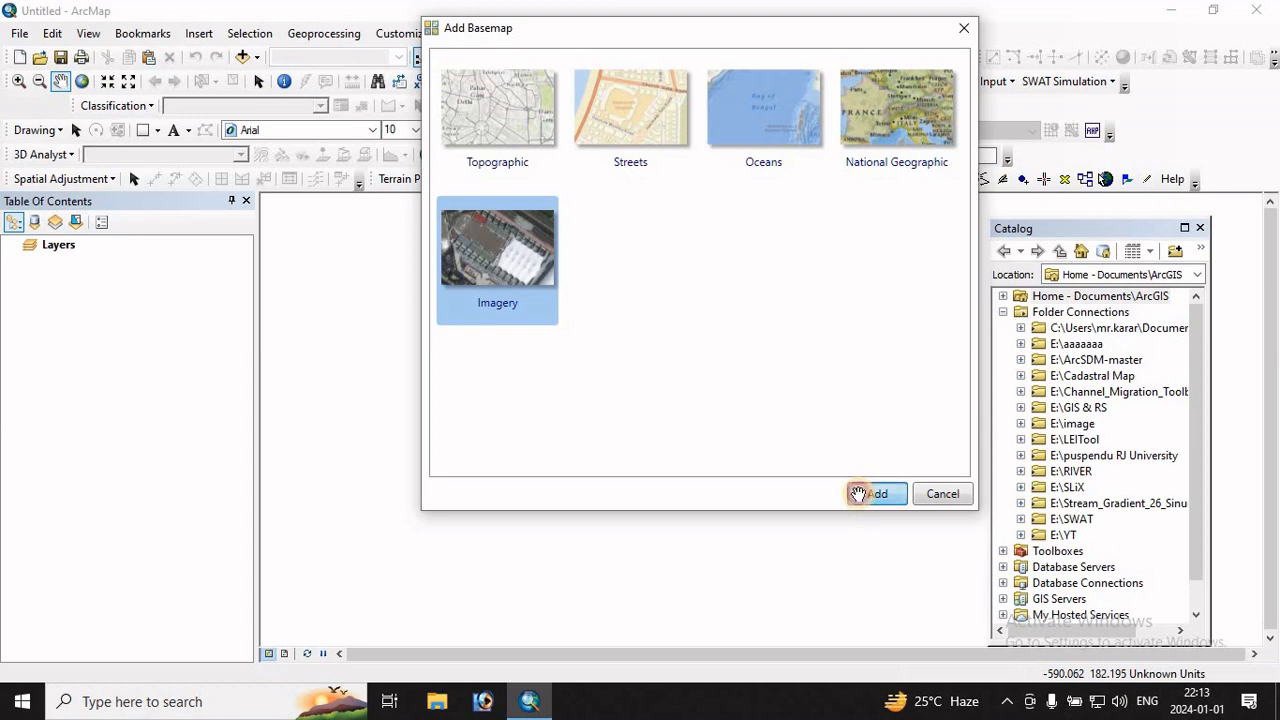
{"action": "left_click", "coordinate": [858, 494]}
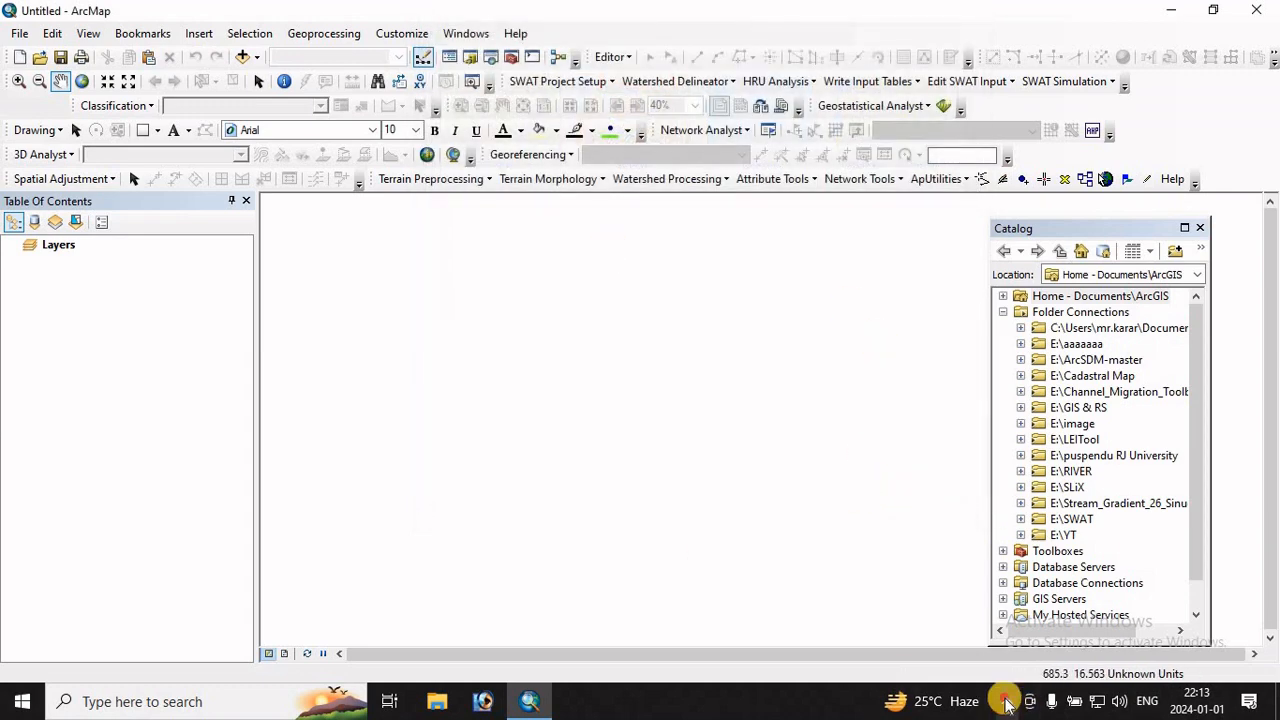
{"action": "left_click", "coordinate": [1006, 703]}
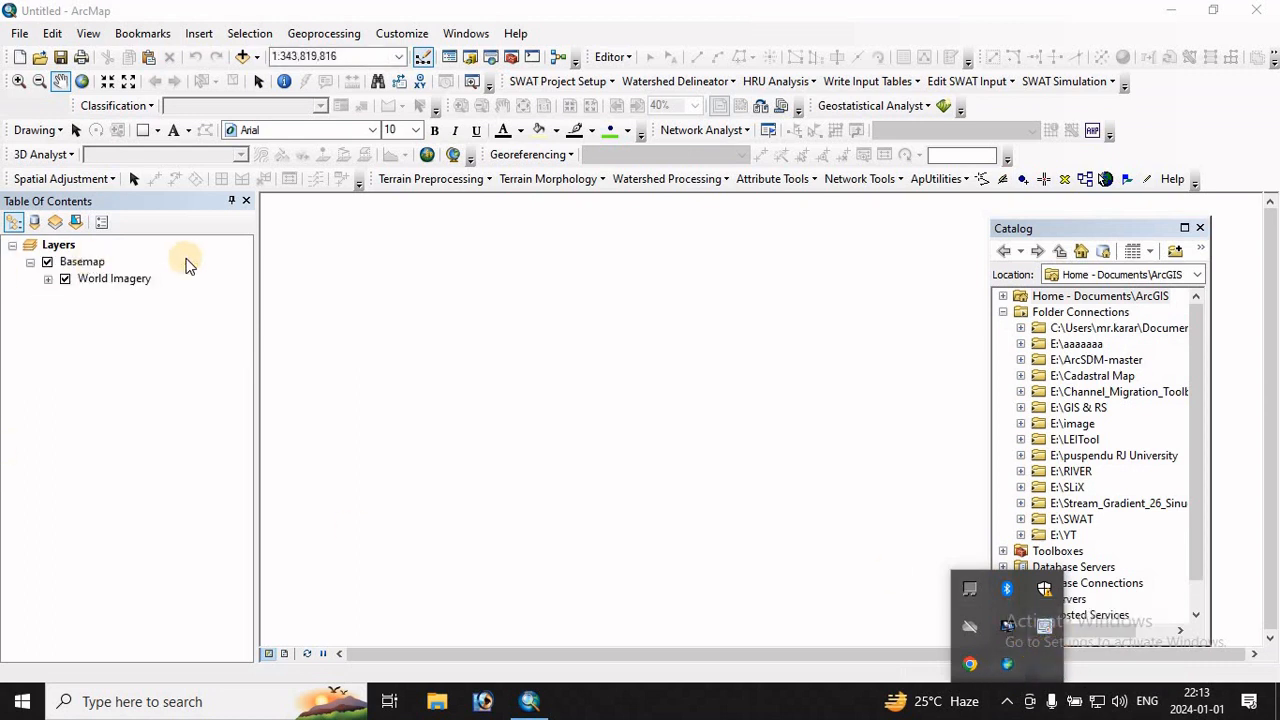
{"action": "left_click_drag", "start_coordinate": [771, 449], "coordinate": [626, 464]}
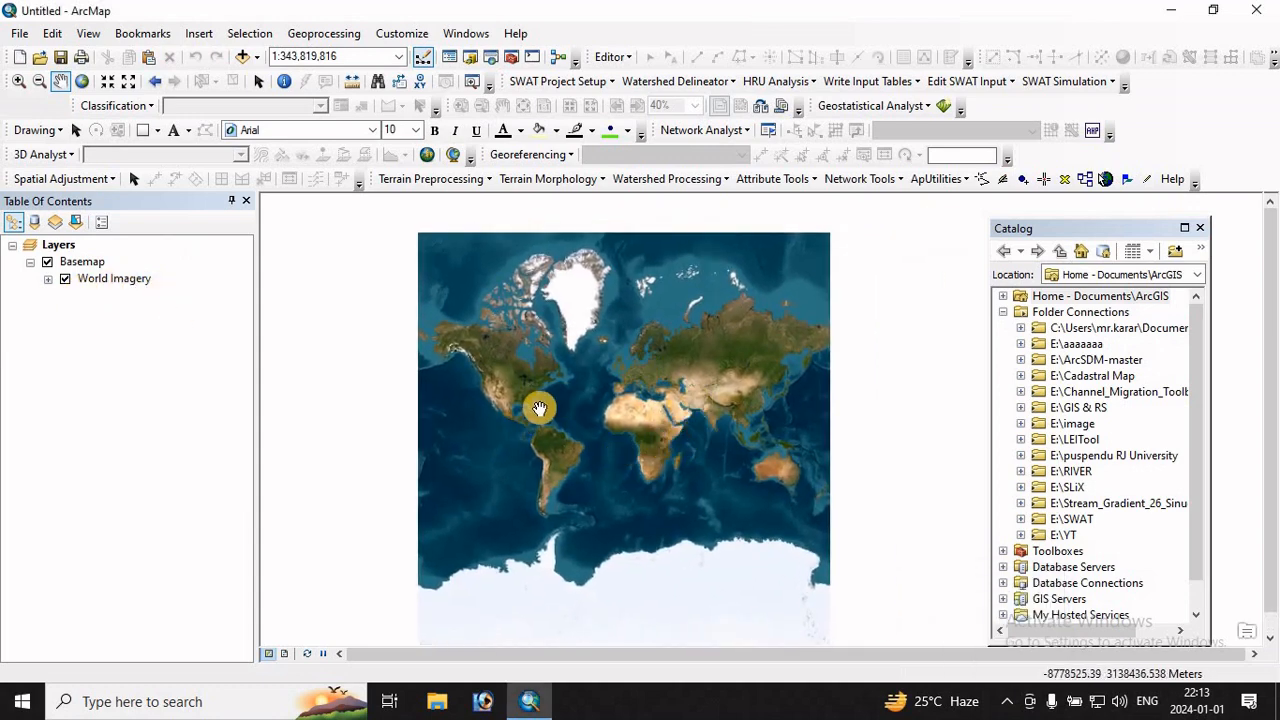
- Add the WB.shp shapefile from the E:\aaaaaaa folder connection to the Layers data frame
{"action": "left_click", "coordinate": [257, 57]}
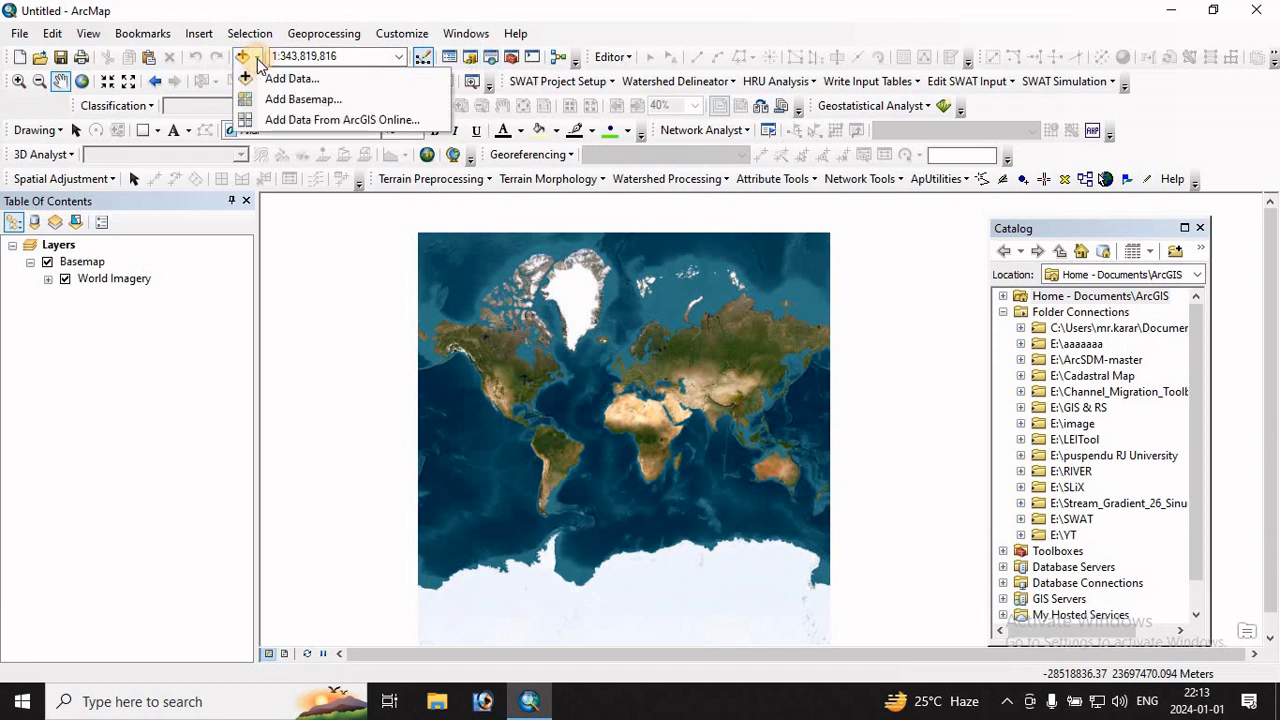
{"action": "left_click", "coordinate": [292, 77]}
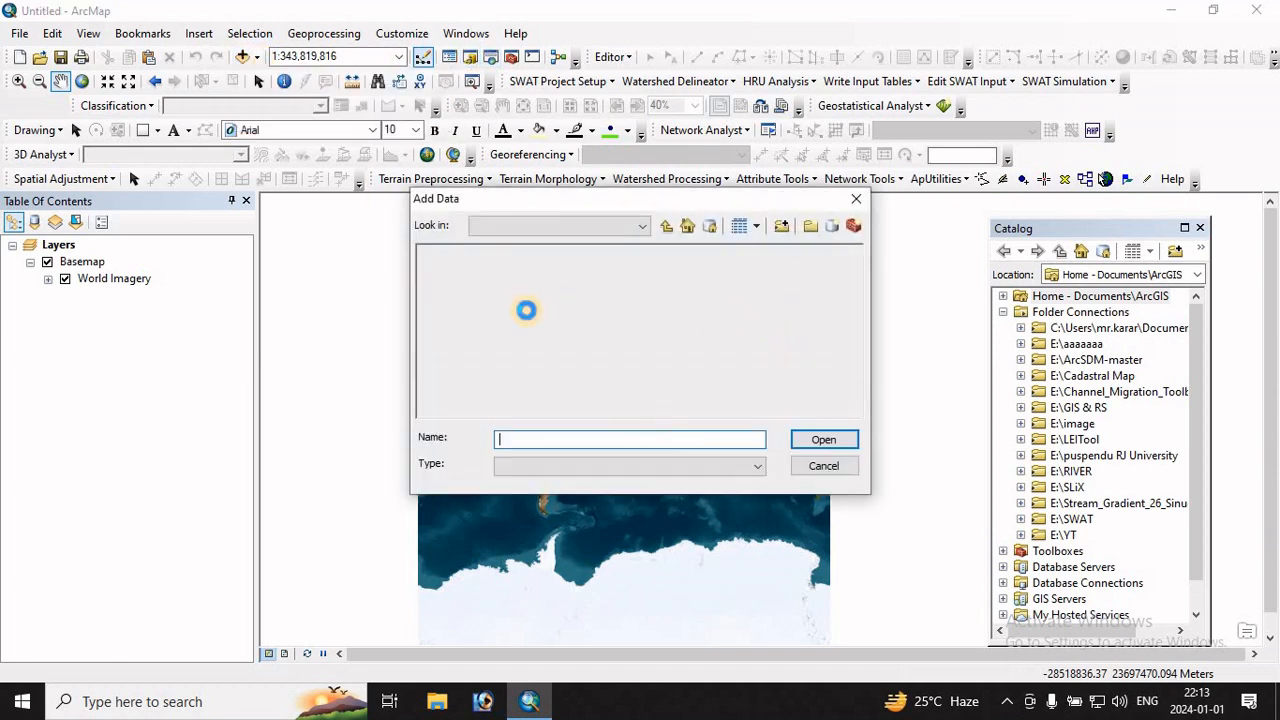
{"action": "left_click", "coordinate": [664, 227]}
{"action": "left_click", "coordinate": [664, 227]}
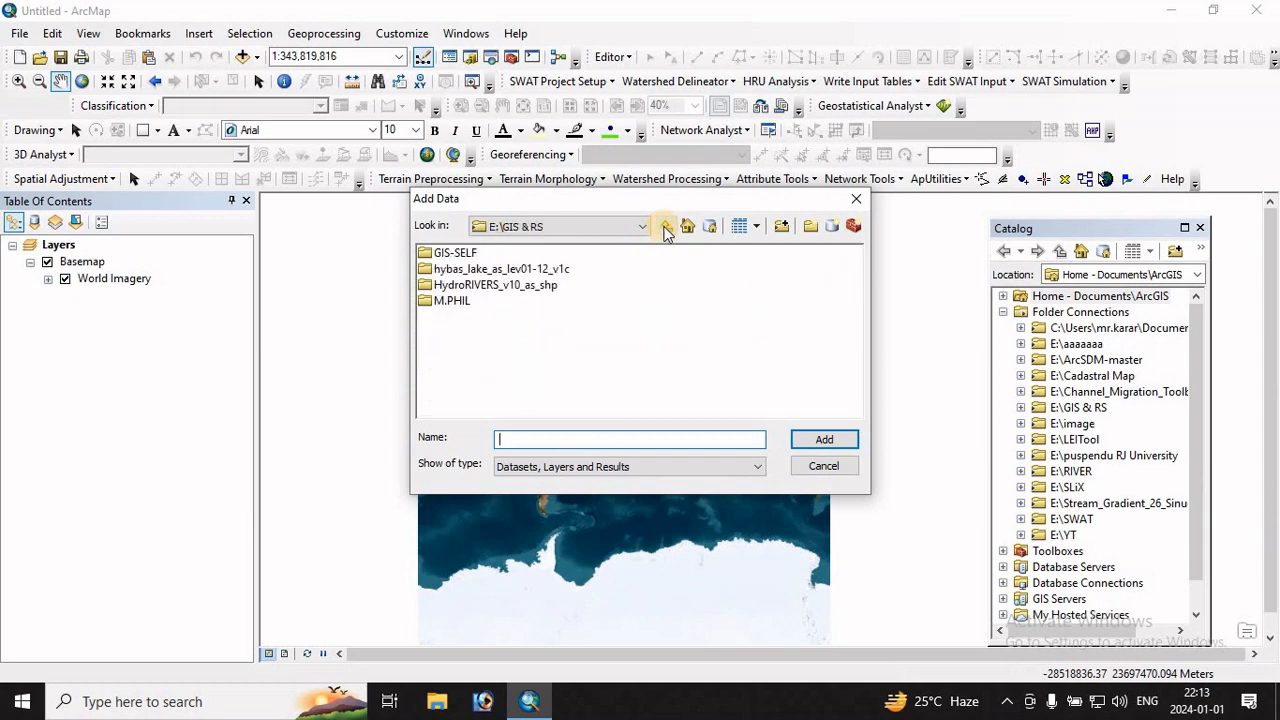
{"action": "left_click", "coordinate": [664, 227]}
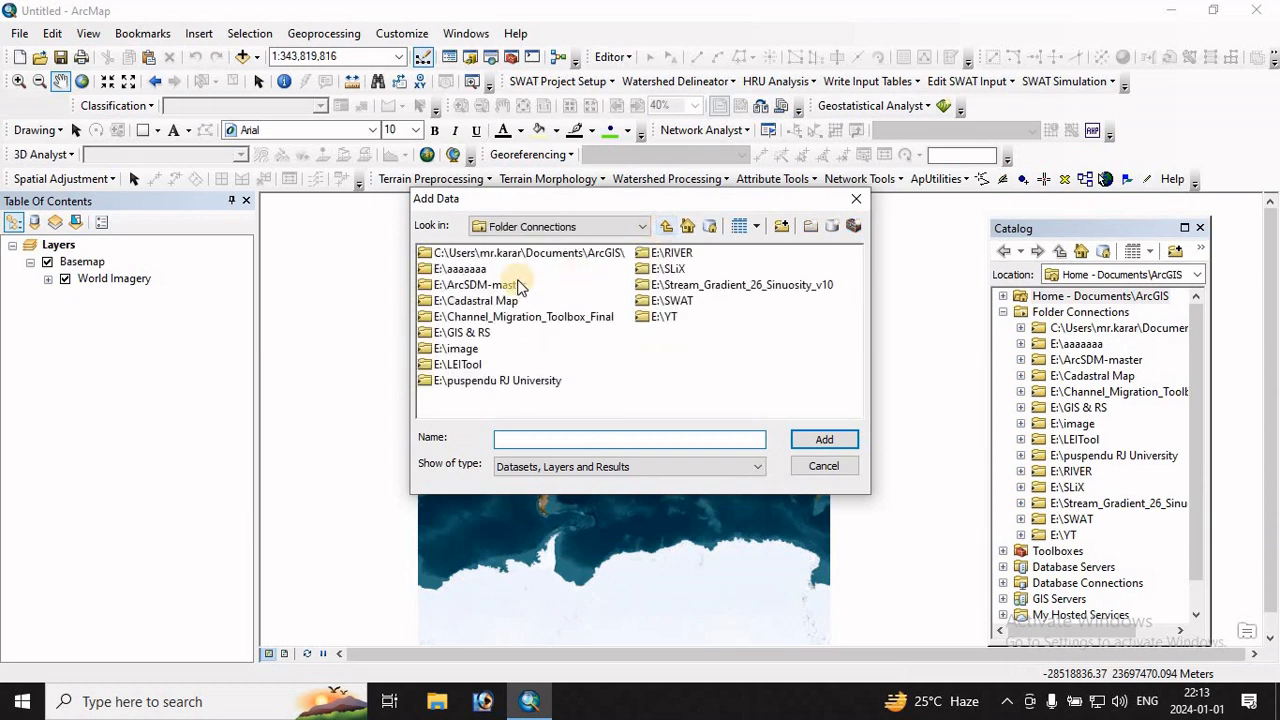
{"action": "double_click", "coordinate": [462, 269]}
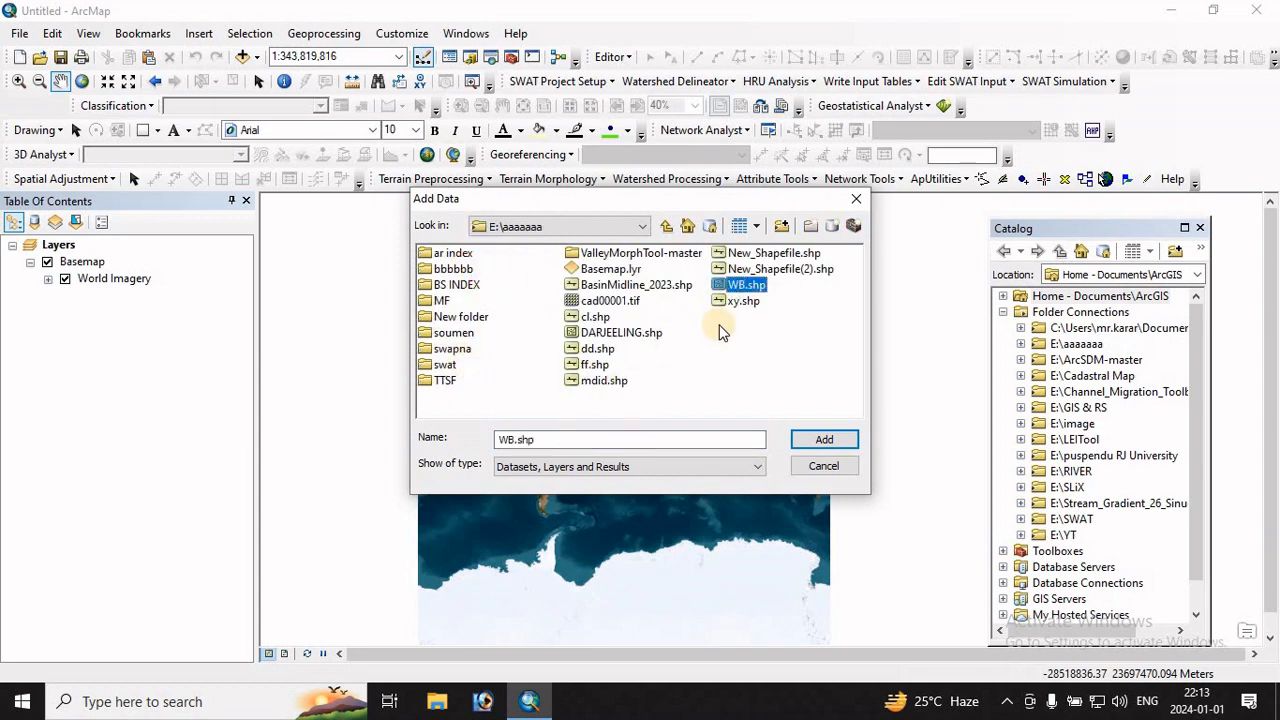
{"action": "left_click", "coordinate": [824, 441]}
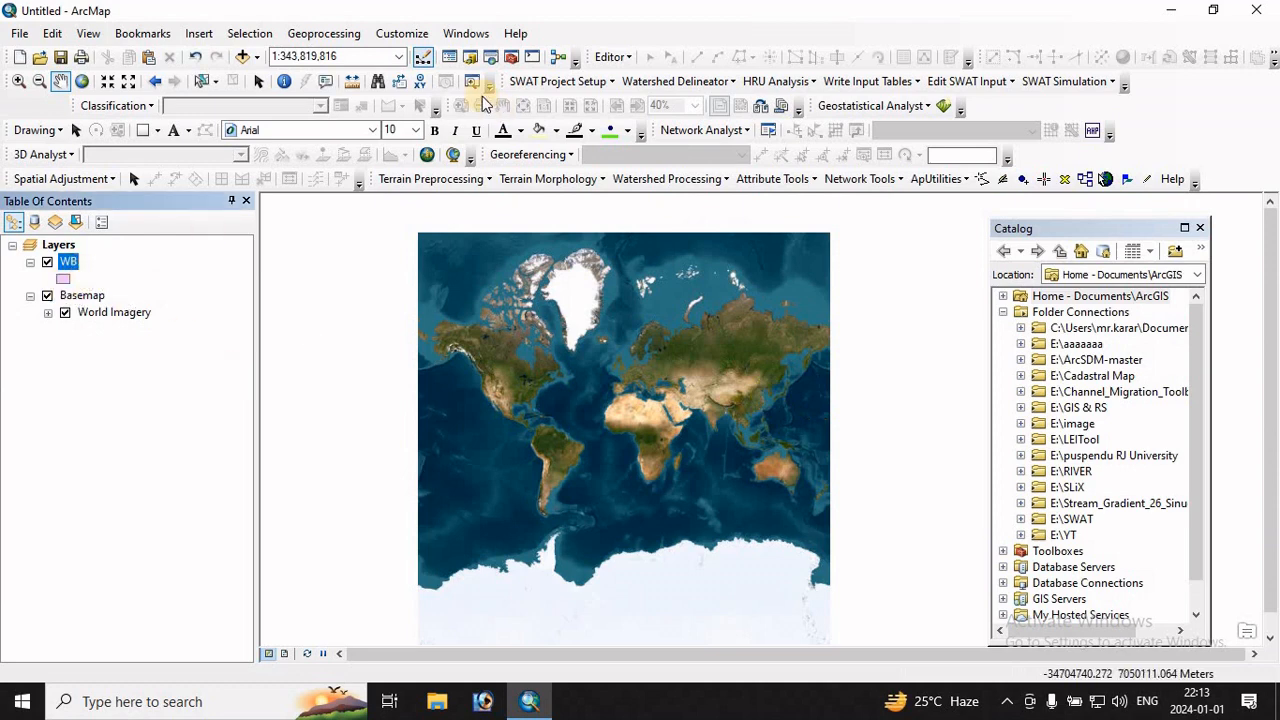
- Add the DARJEELING.shp shapefile from the E:\aaaaaaa folder to the Layers data frame
{"action": "left_click", "coordinate": [257, 58]}
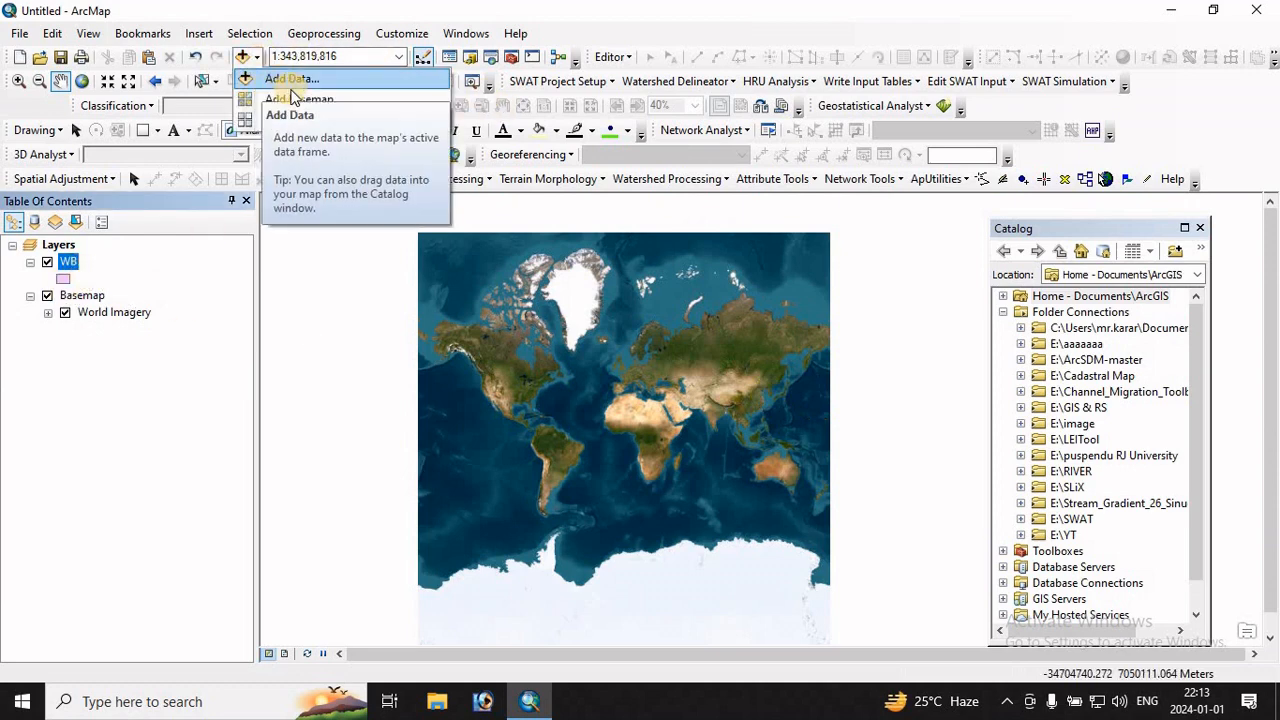
{"action": "left_click", "coordinate": [298, 85]}
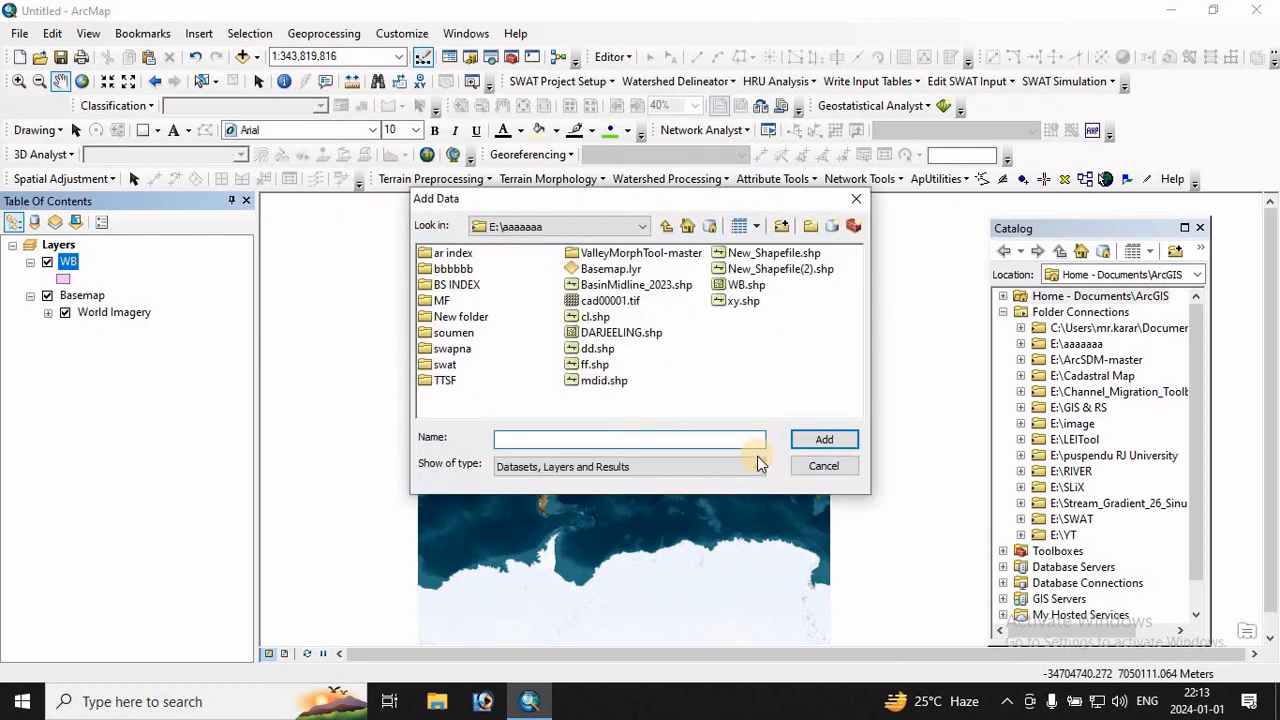
{"action": "left_click", "coordinate": [607, 334]}
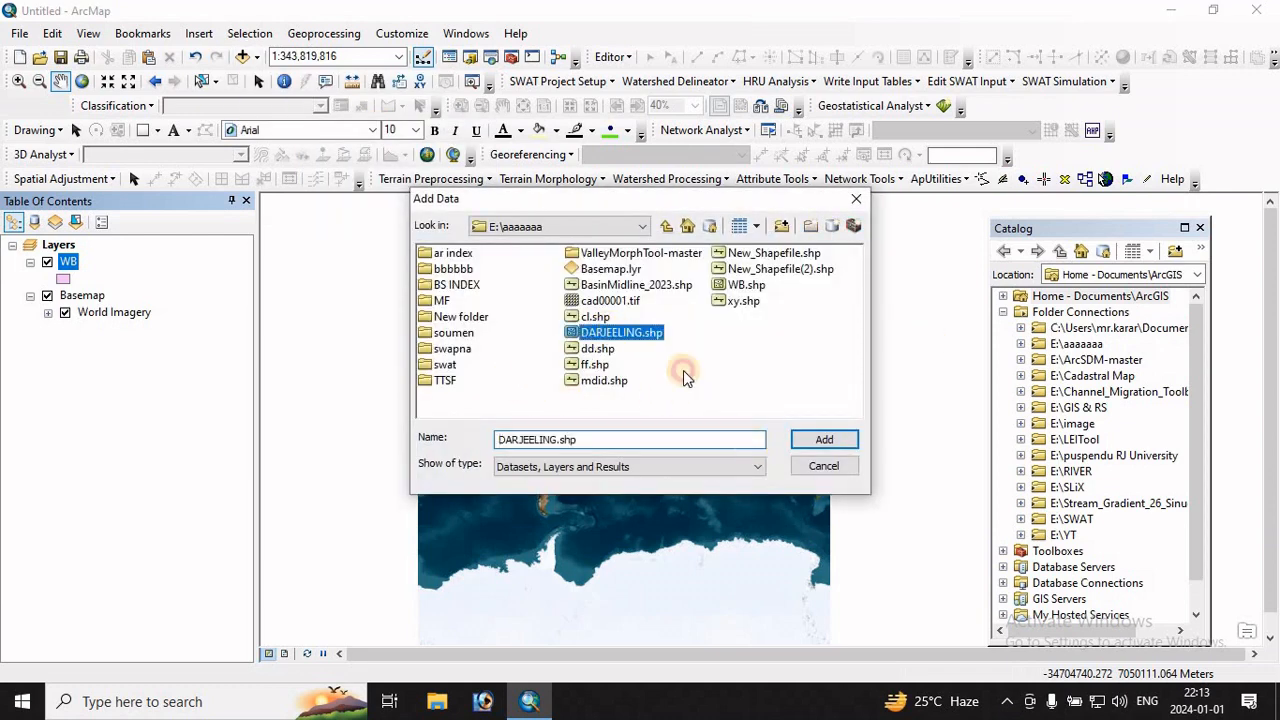
{"action": "left_click", "coordinate": [823, 439]}
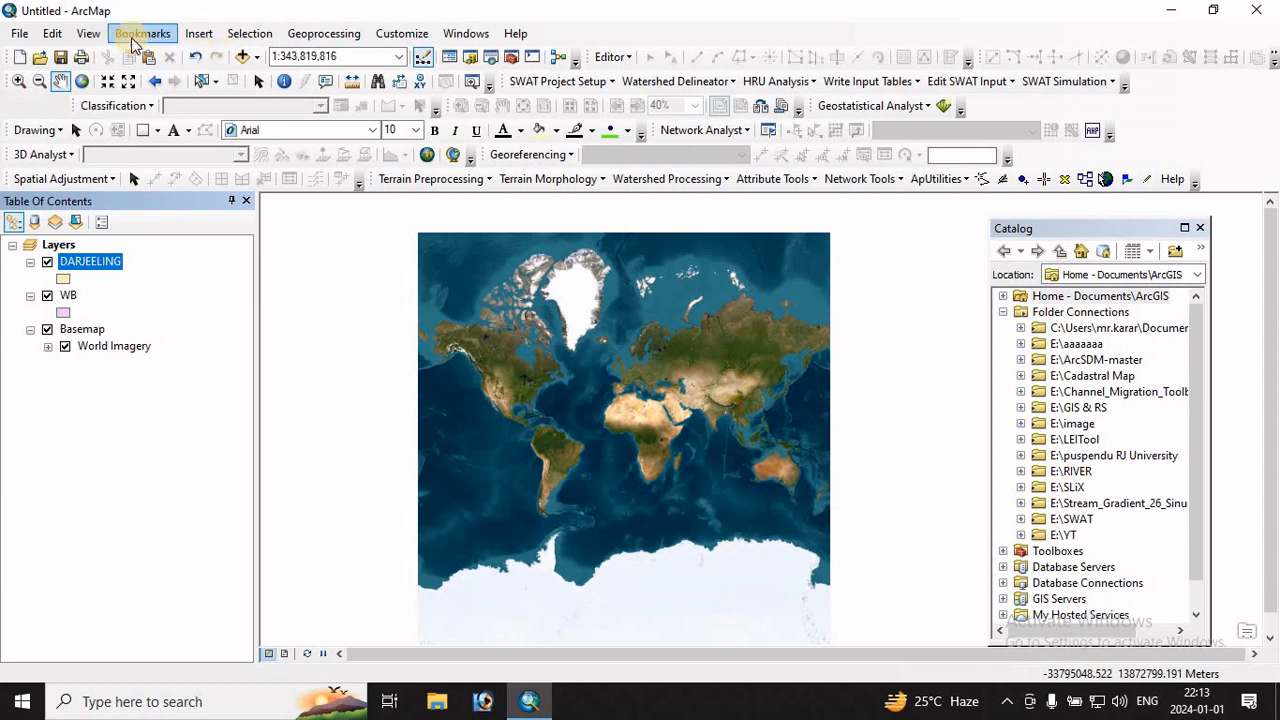
- Insert a new data frame and paste a copy of the DARJEELING layer into it
{"action": "left_click", "coordinate": [197, 36]}
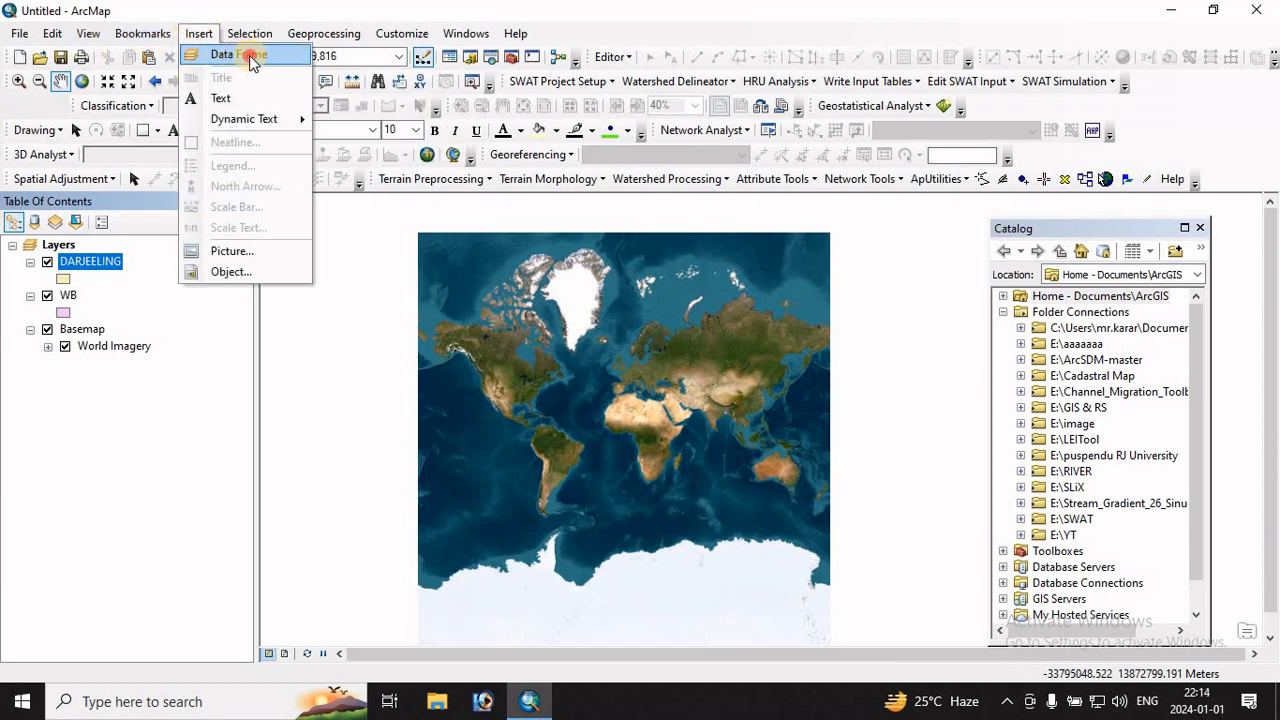
{"action": "left_click", "coordinate": [252, 60]}
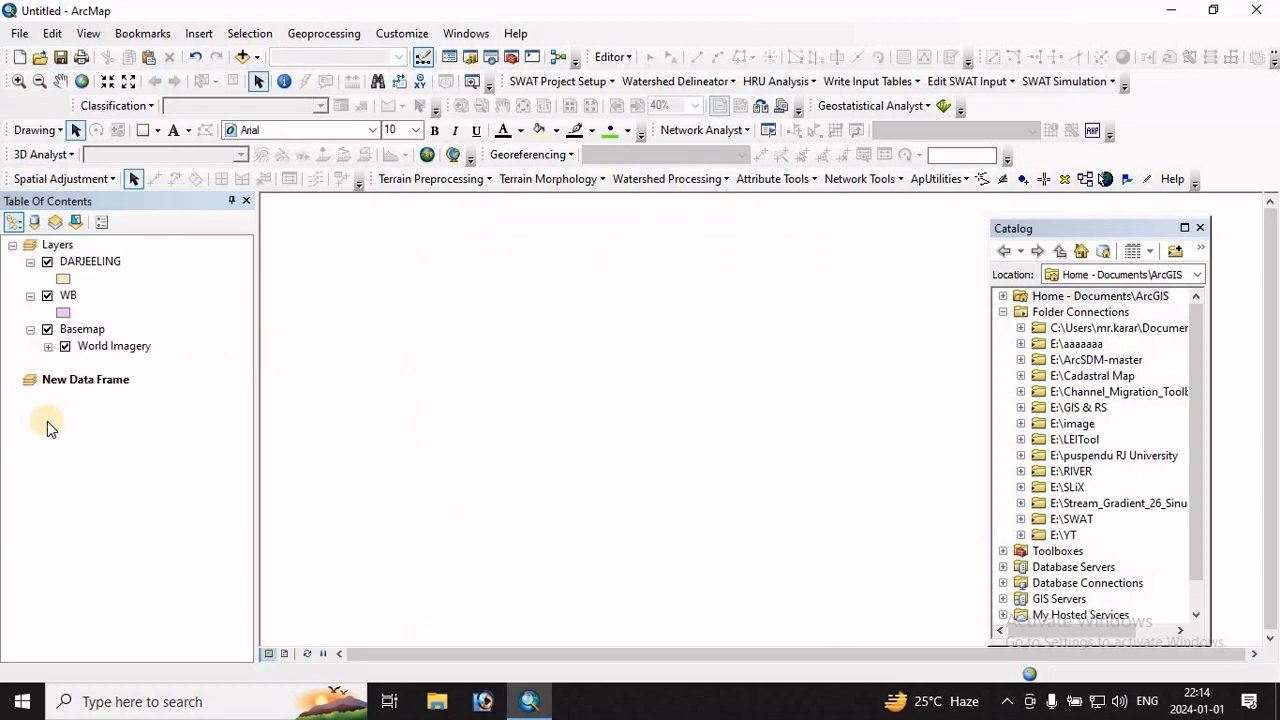
{"action": "right_click", "coordinate": [79, 262]}
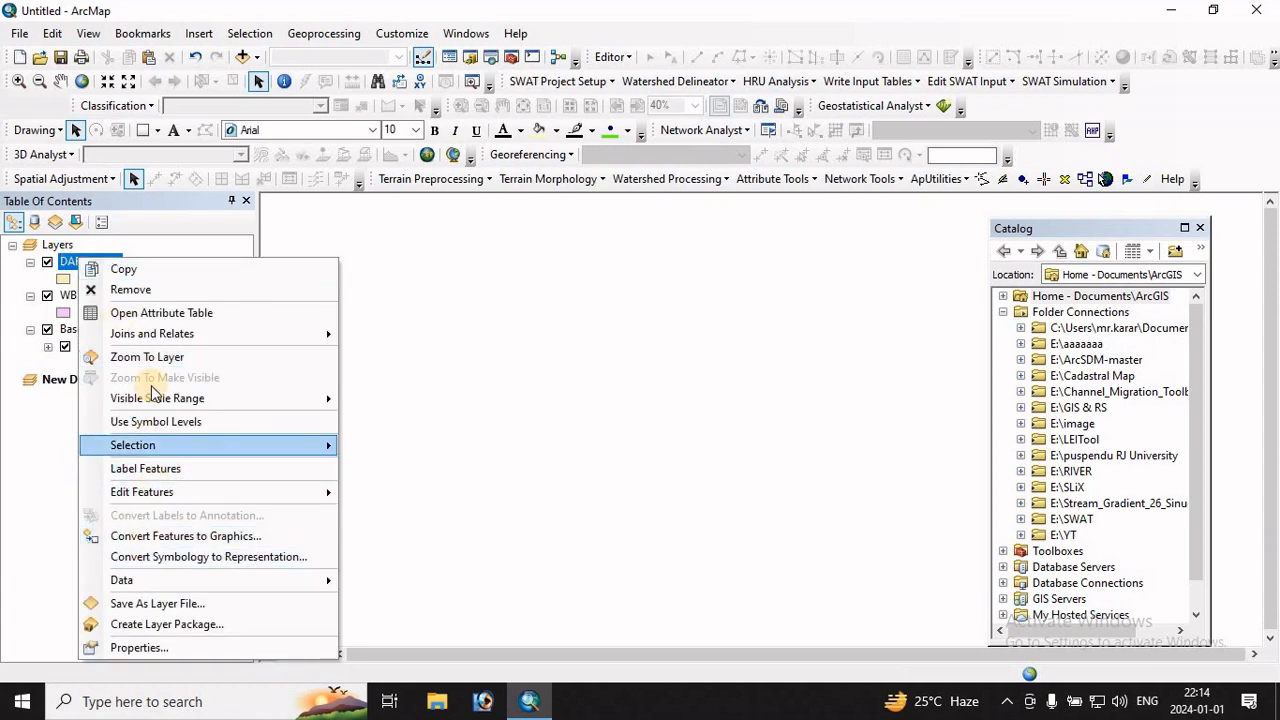
{"action": "left_click", "coordinate": [112, 257]}
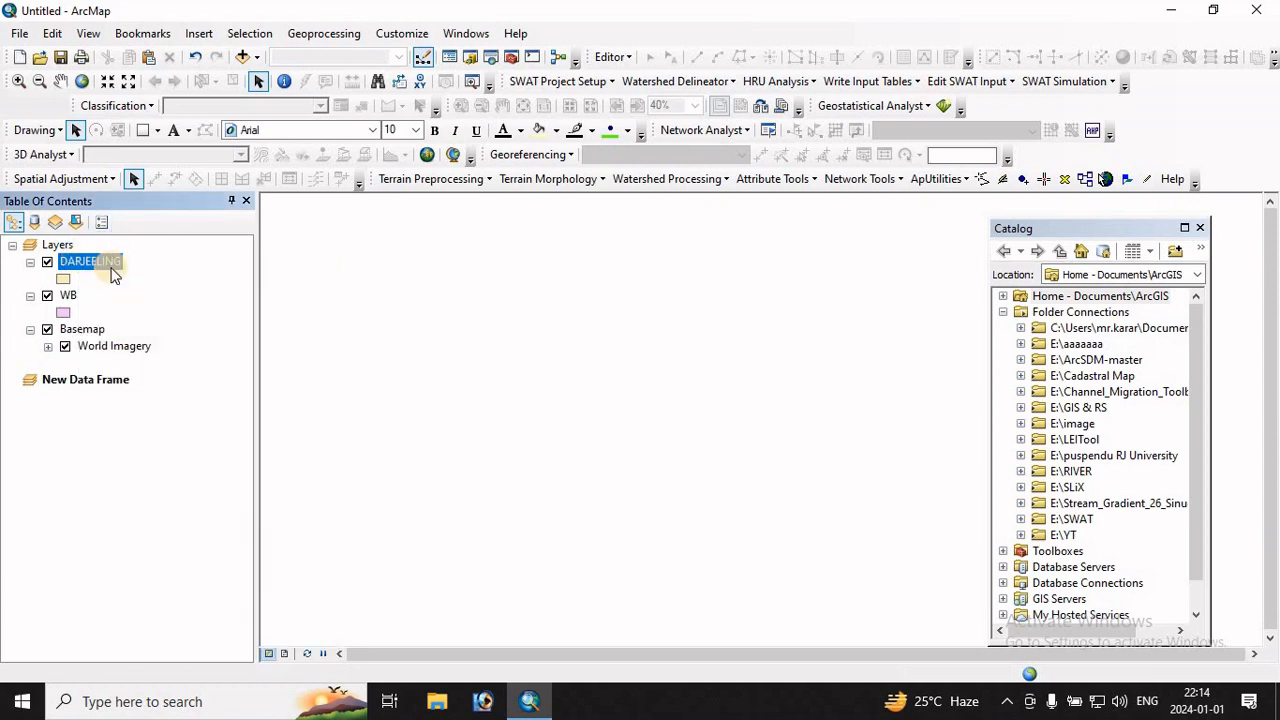
{"action": "left_click", "coordinate": [85, 380]}
{"action": "right_click", "coordinate": [84, 383]}
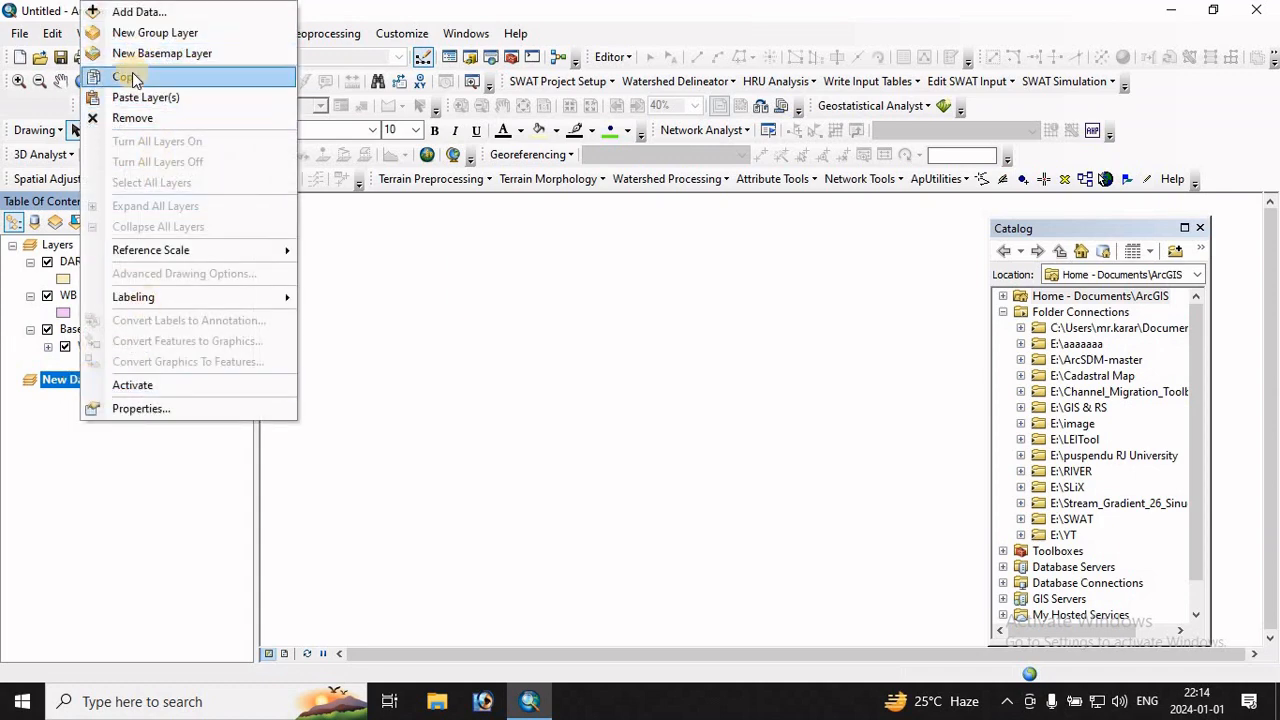
{"action": "left_click", "coordinate": [132, 97]}
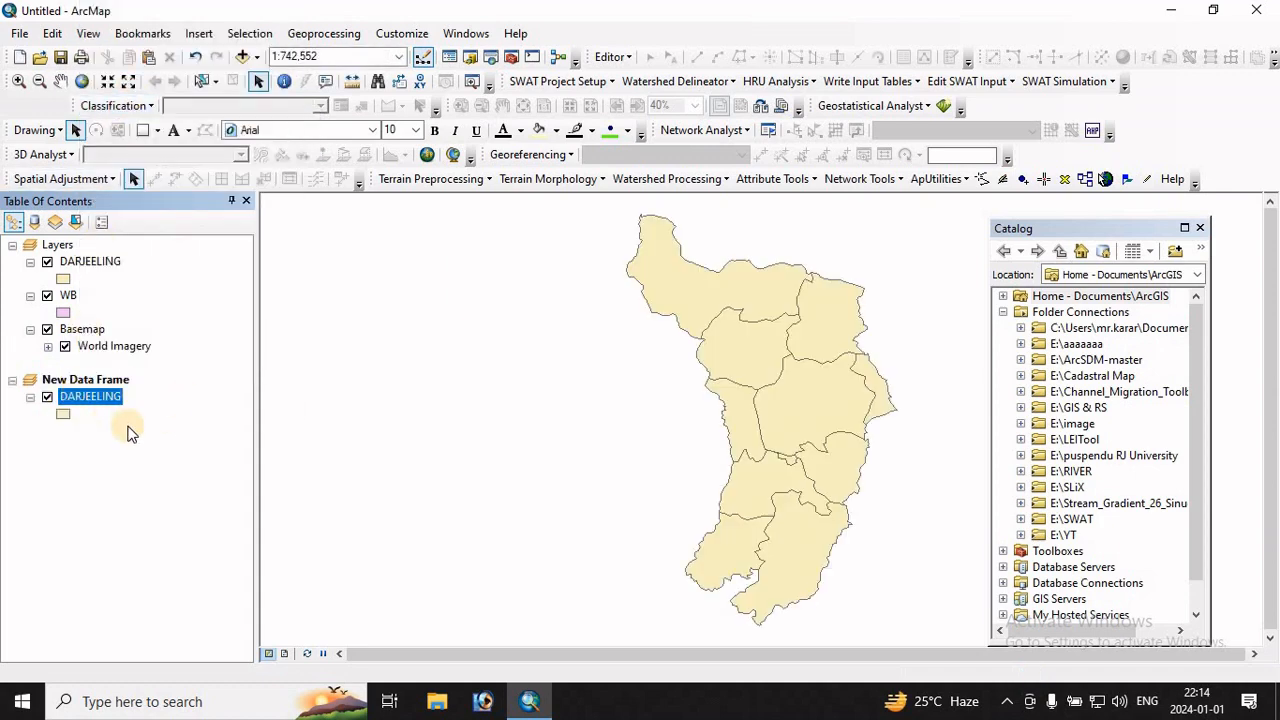
- Activate the Layers data frame and turn off the DARJEELING layer in both data frames
{"action": "left_click", "coordinate": [58, 246]}
{"action": "right_click", "coordinate": [60, 249]}
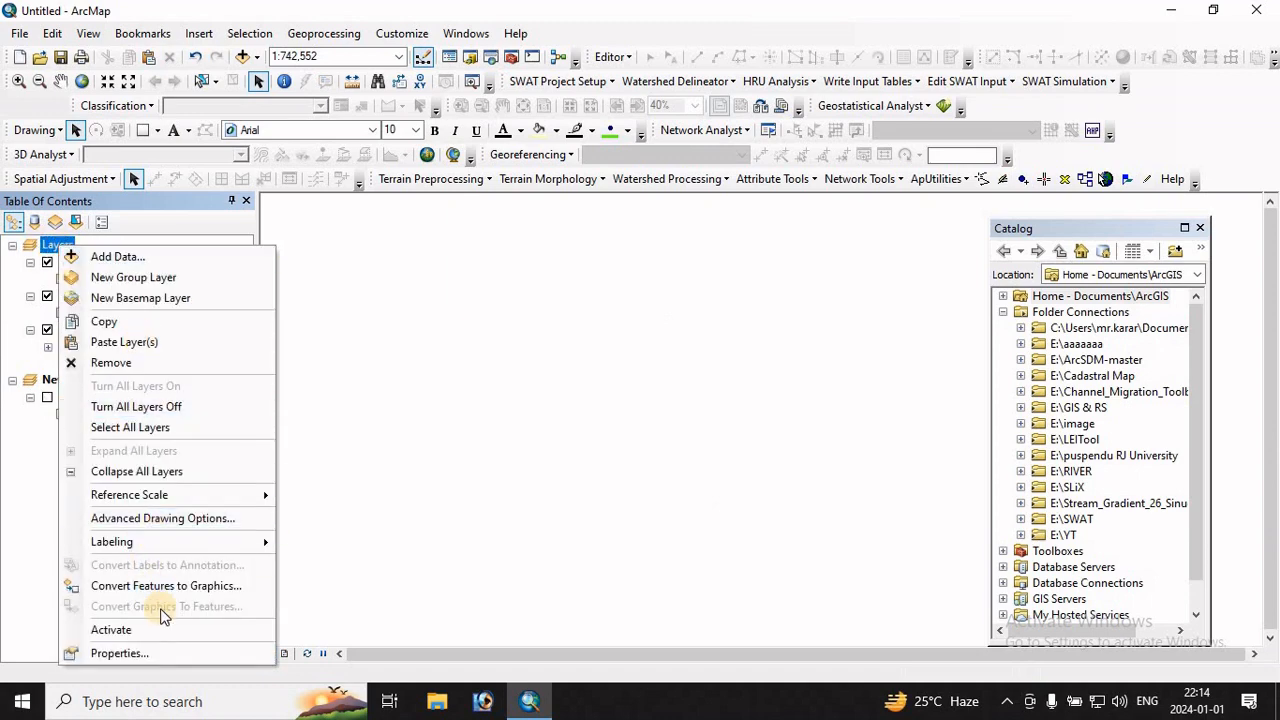
{"action": "left_click", "coordinate": [118, 629]}
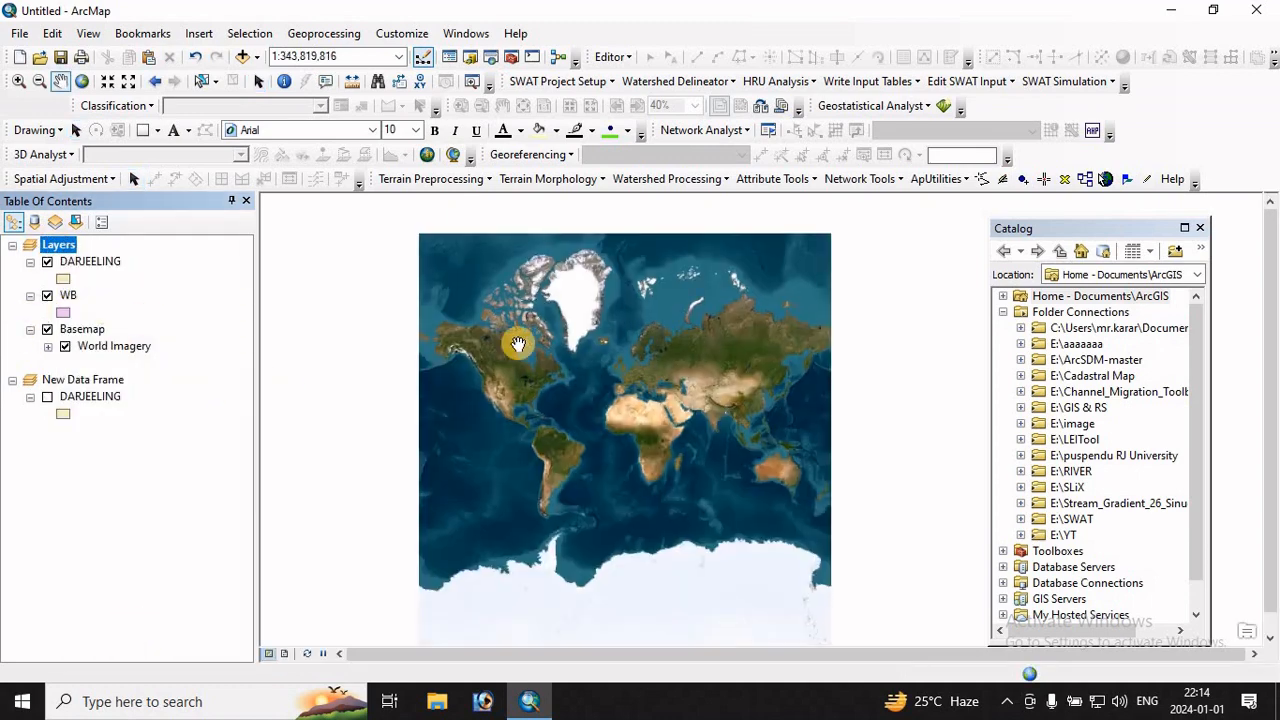
{"action": "left_click", "coordinate": [48, 261]}
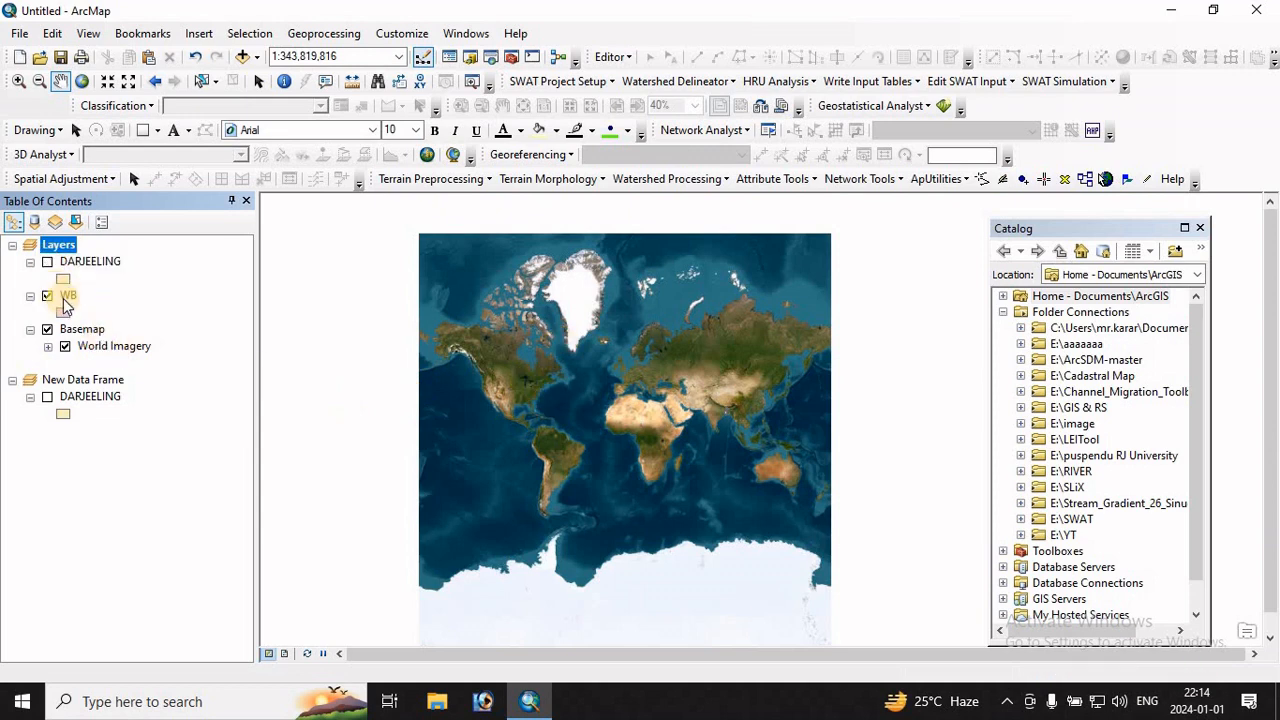
- Zoom to the WB layer and show it as a hollow polygon with a black outline
{"action": "right_click", "coordinate": [66, 298]}
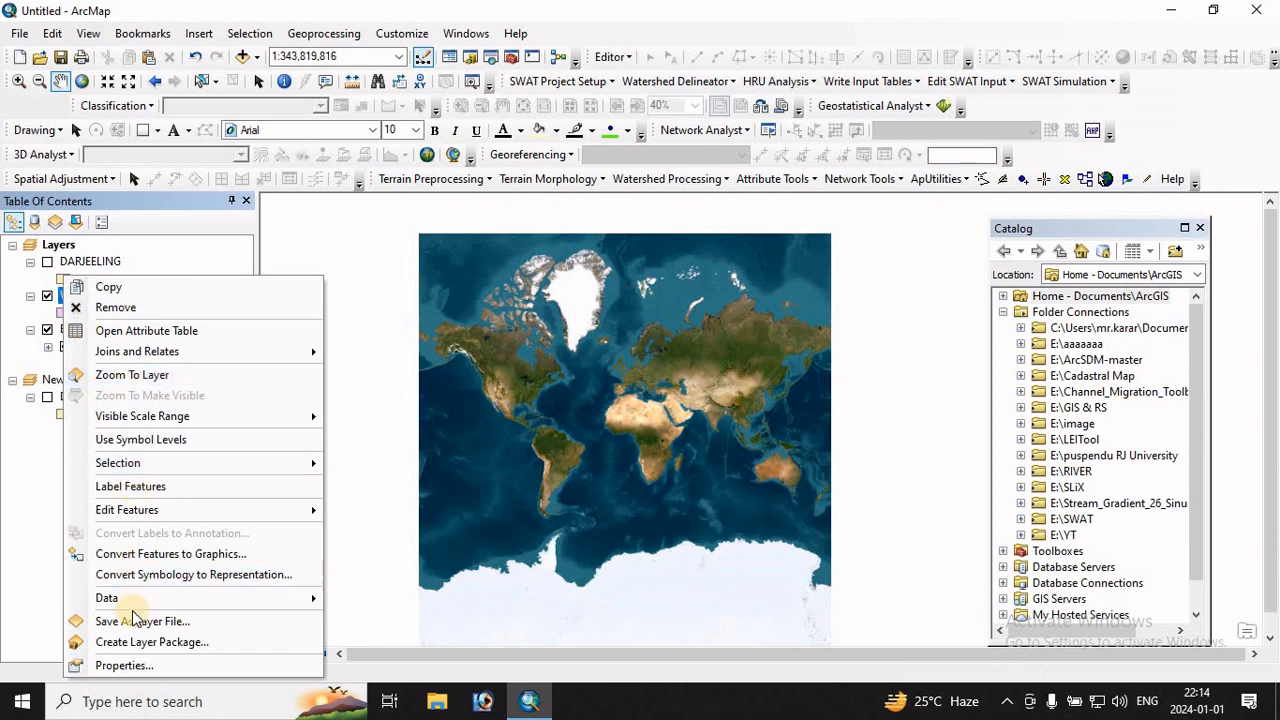
{"action": "left_click", "coordinate": [134, 374]}
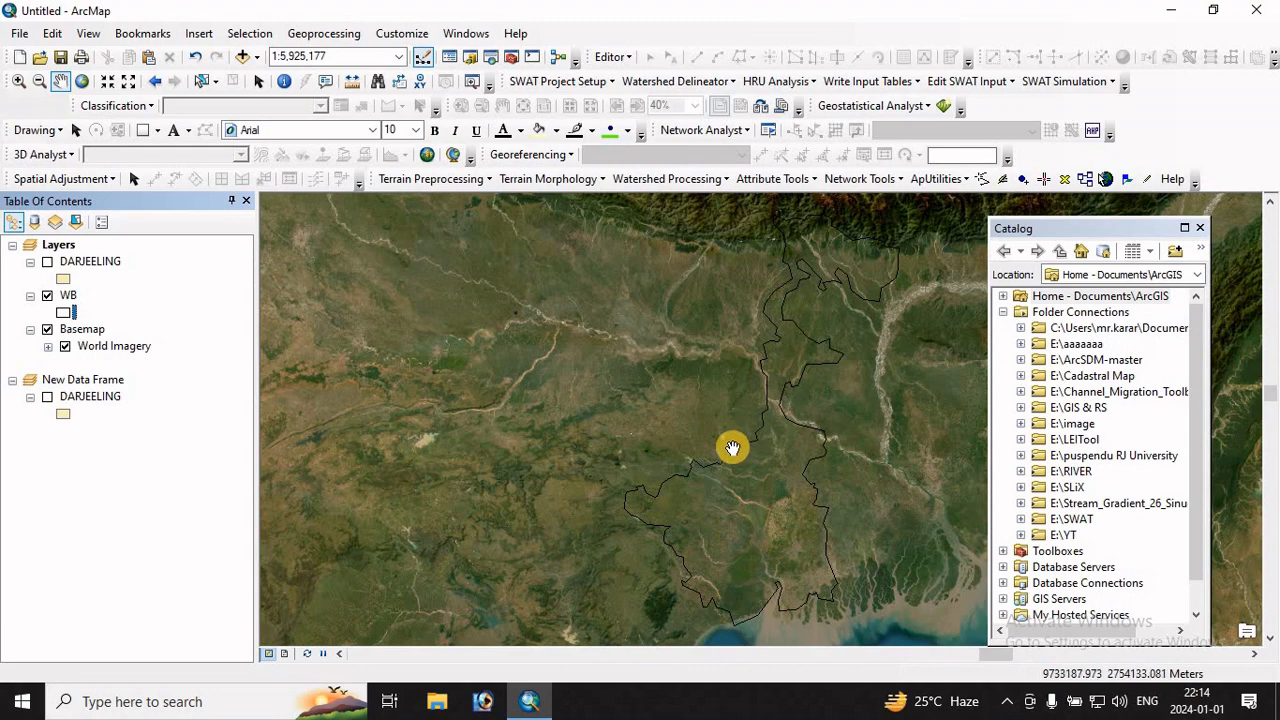
- Set the clip option in the Layers data frame's properties to Clip to shape
{"action": "left_click", "coordinate": [89, 35]}
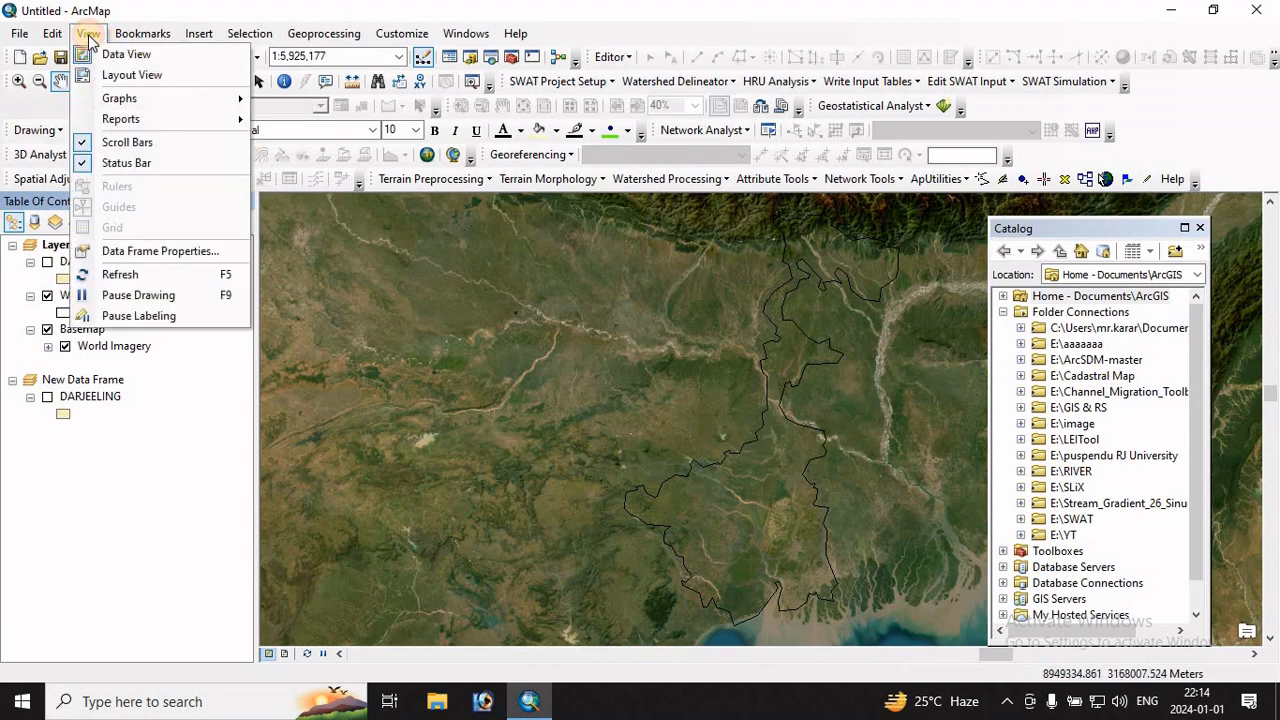
{"action": "left_click", "coordinate": [141, 251]}
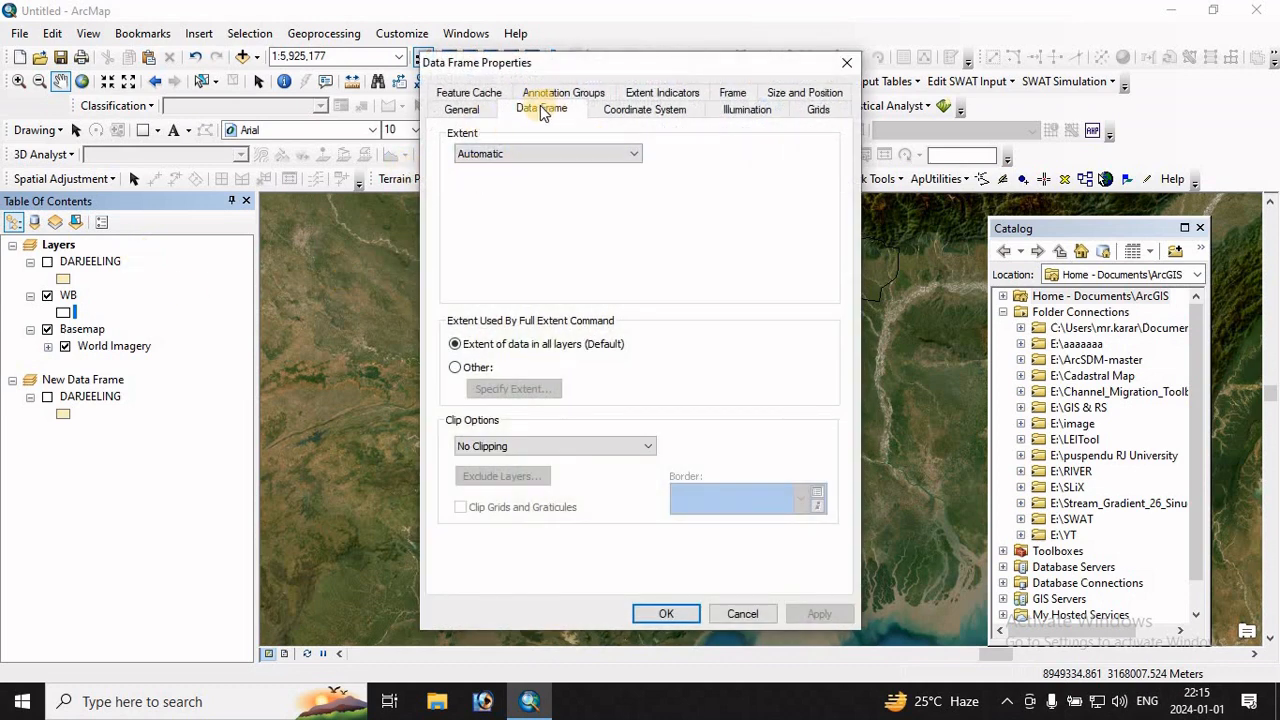
{"action": "left_click", "coordinate": [520, 155]}
{"action": "left_click", "coordinate": [520, 155]}
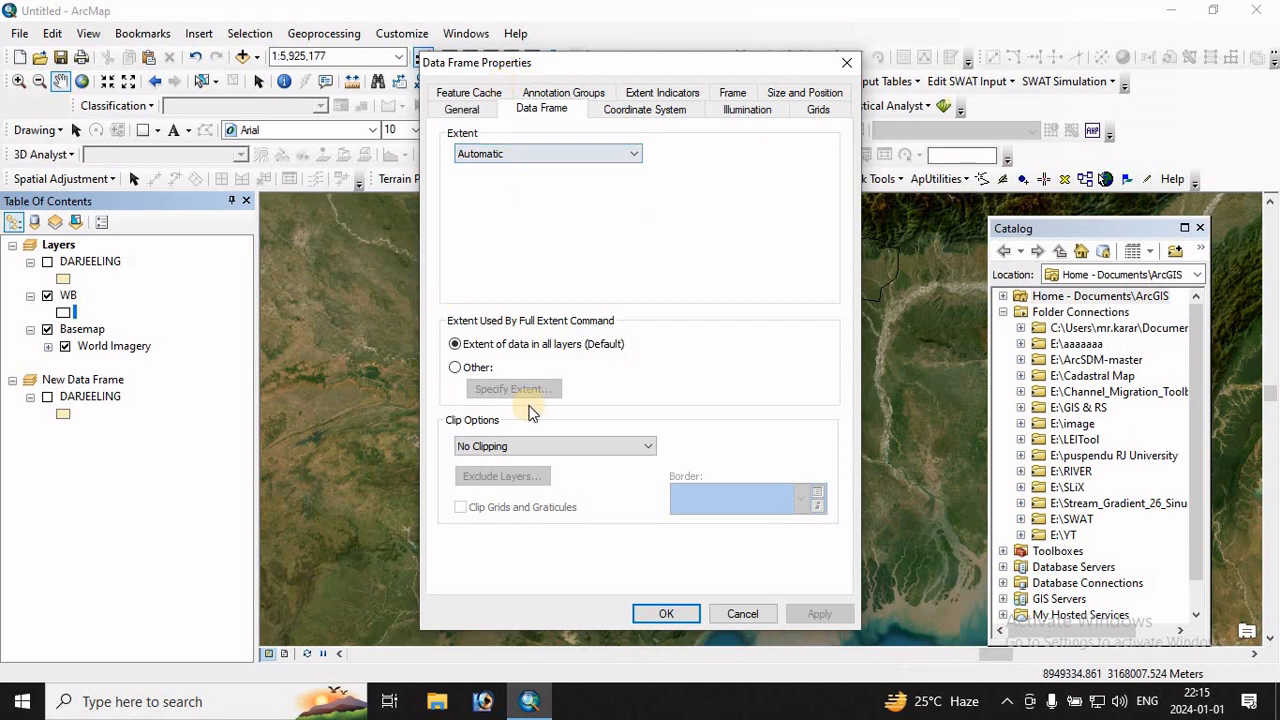
{"action": "left_click", "coordinate": [508, 446]}
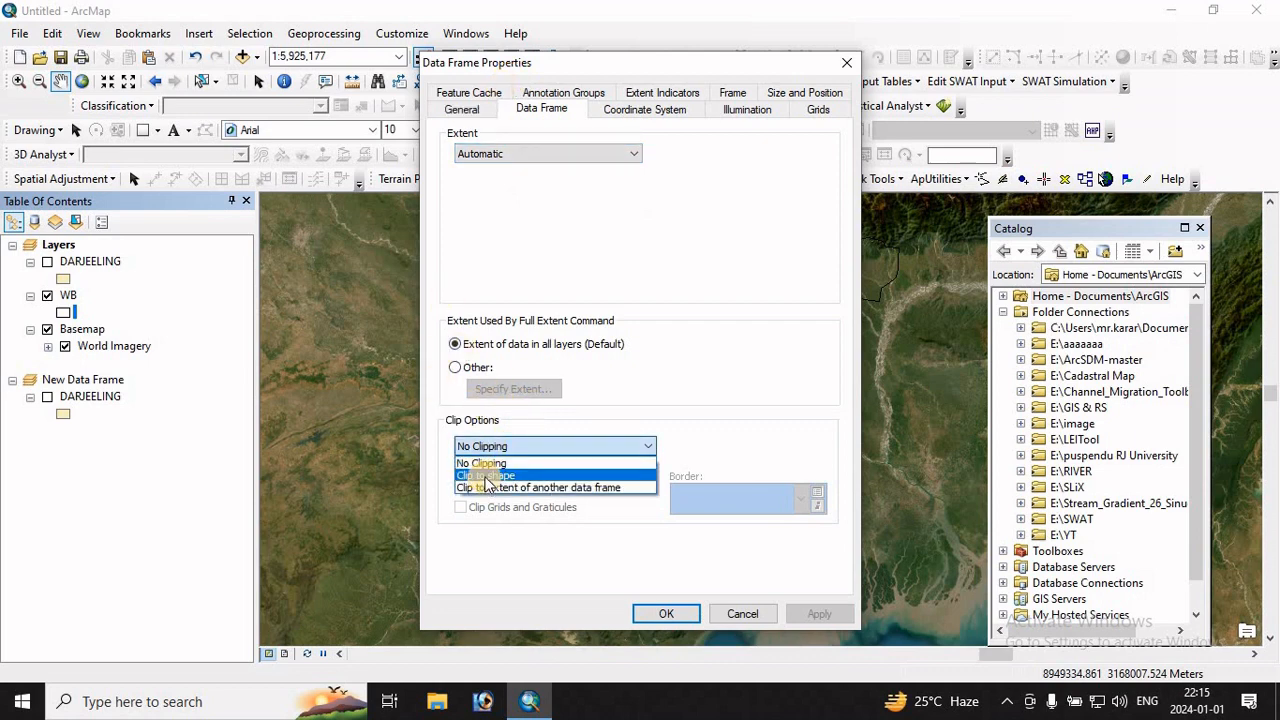
{"action": "left_click", "coordinate": [486, 476]}
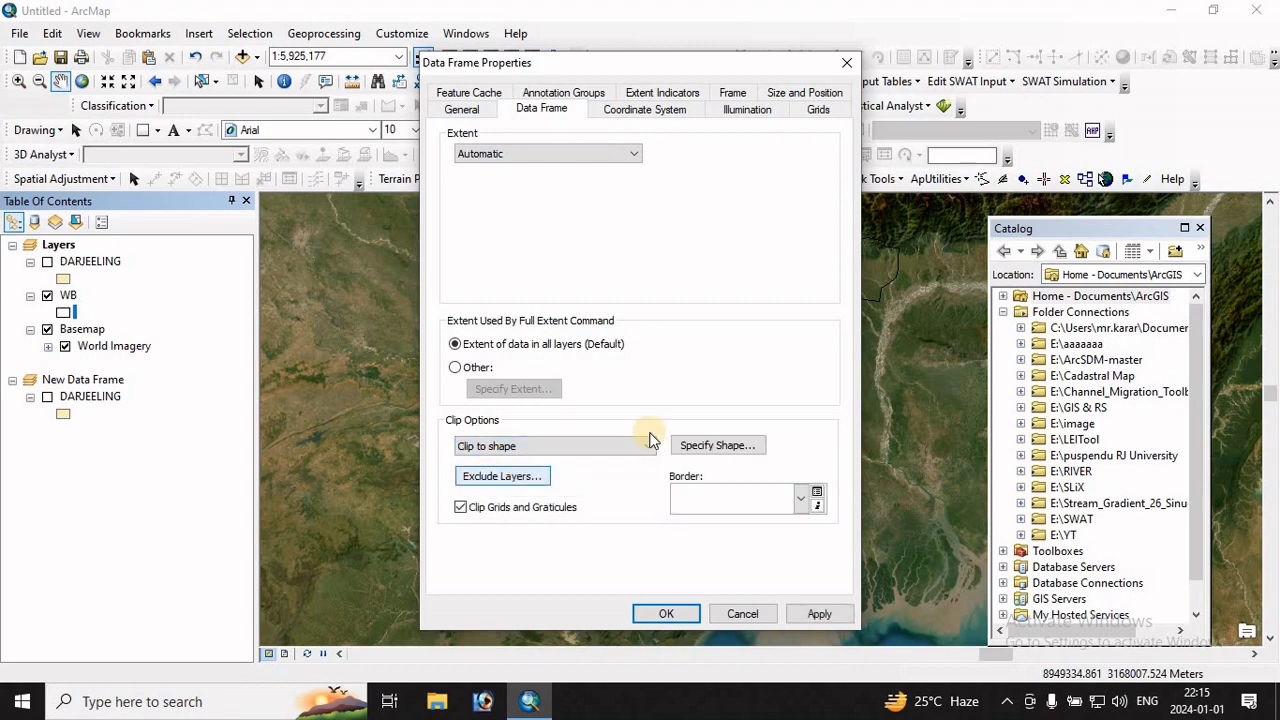
- Clip the Layers data frame to the outline of all features in the WB layer and apply the properties
{"action": "left_click", "coordinate": [727, 451]}
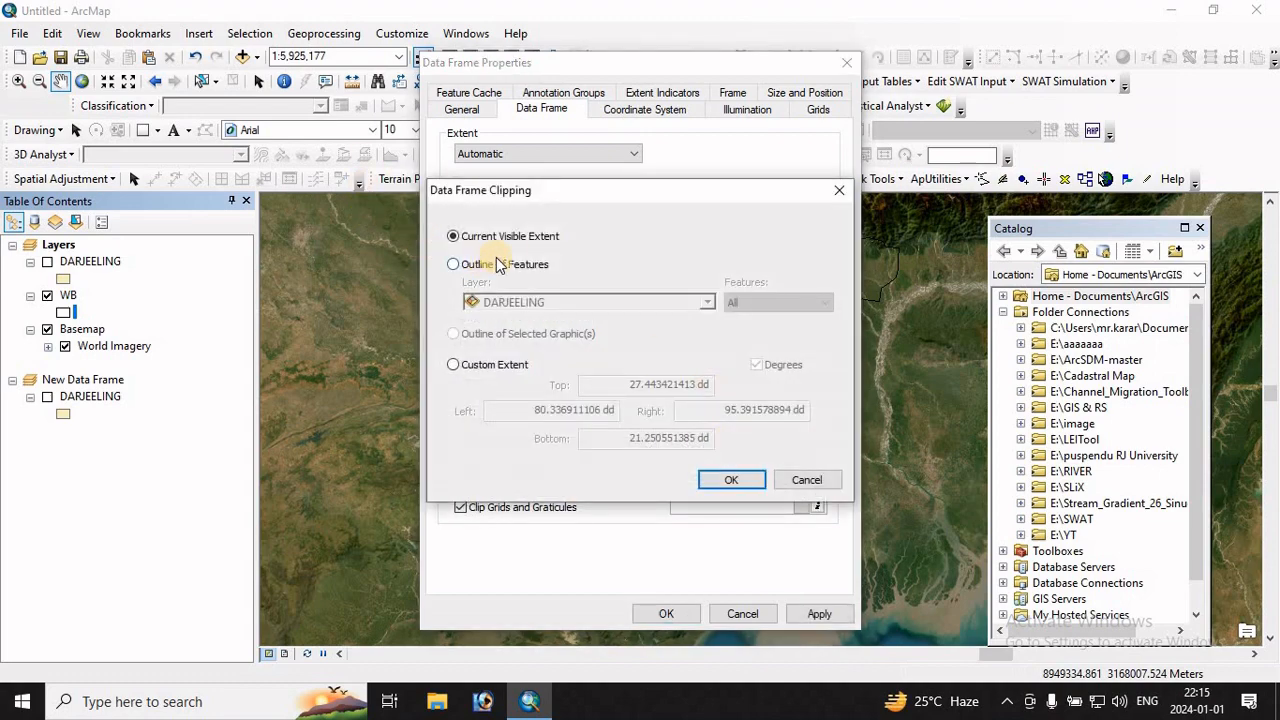
{"action": "left_click", "coordinate": [490, 268]}
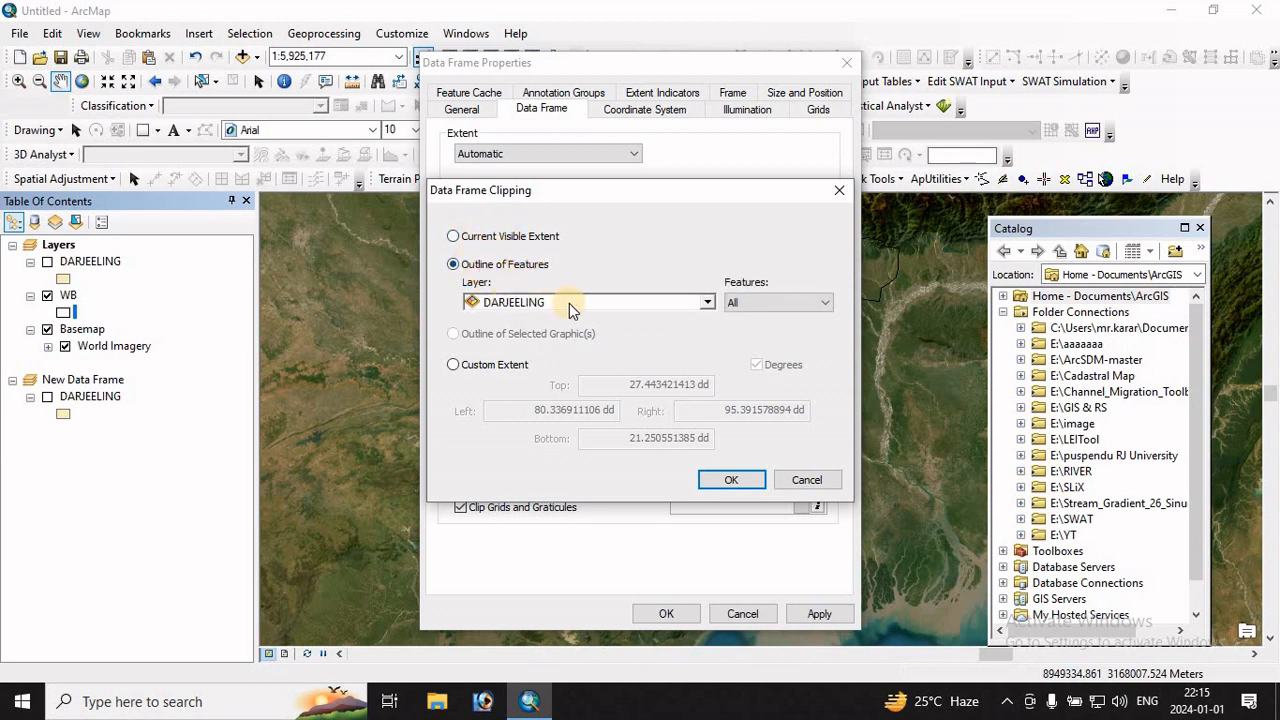
{"action": "left_click", "coordinate": [707, 302]}
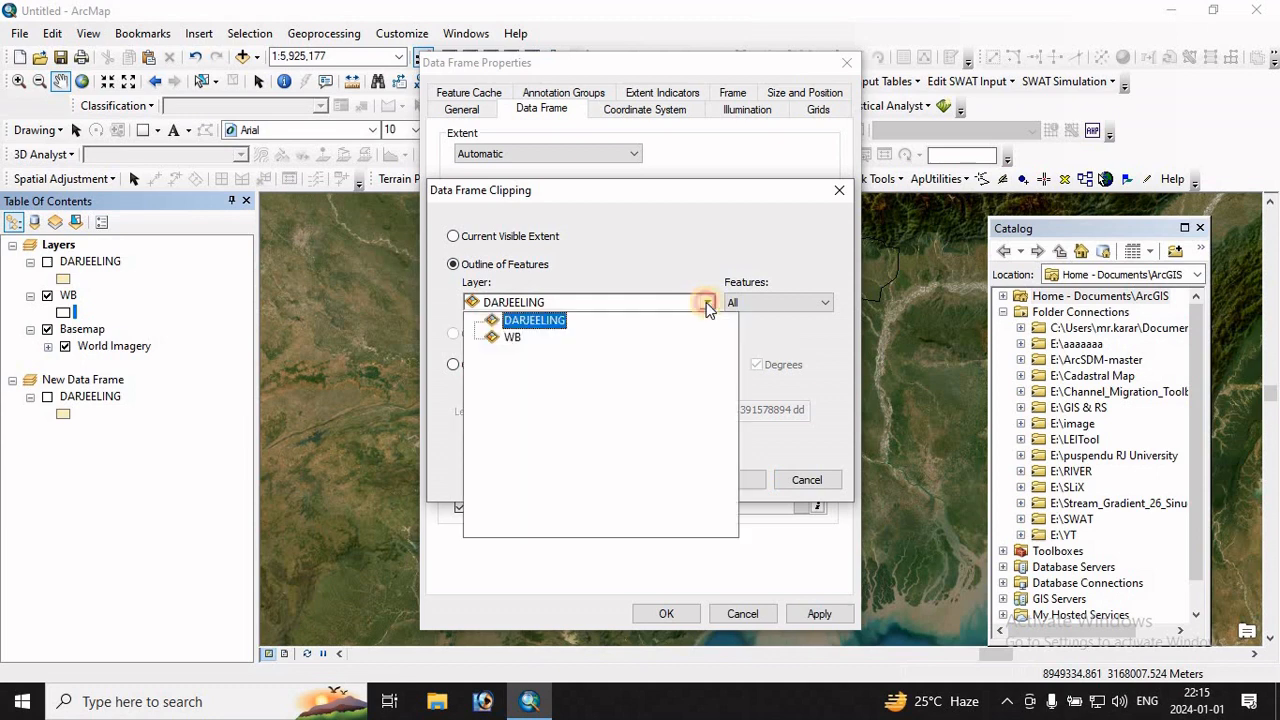
{"action": "left_click", "coordinate": [513, 339]}
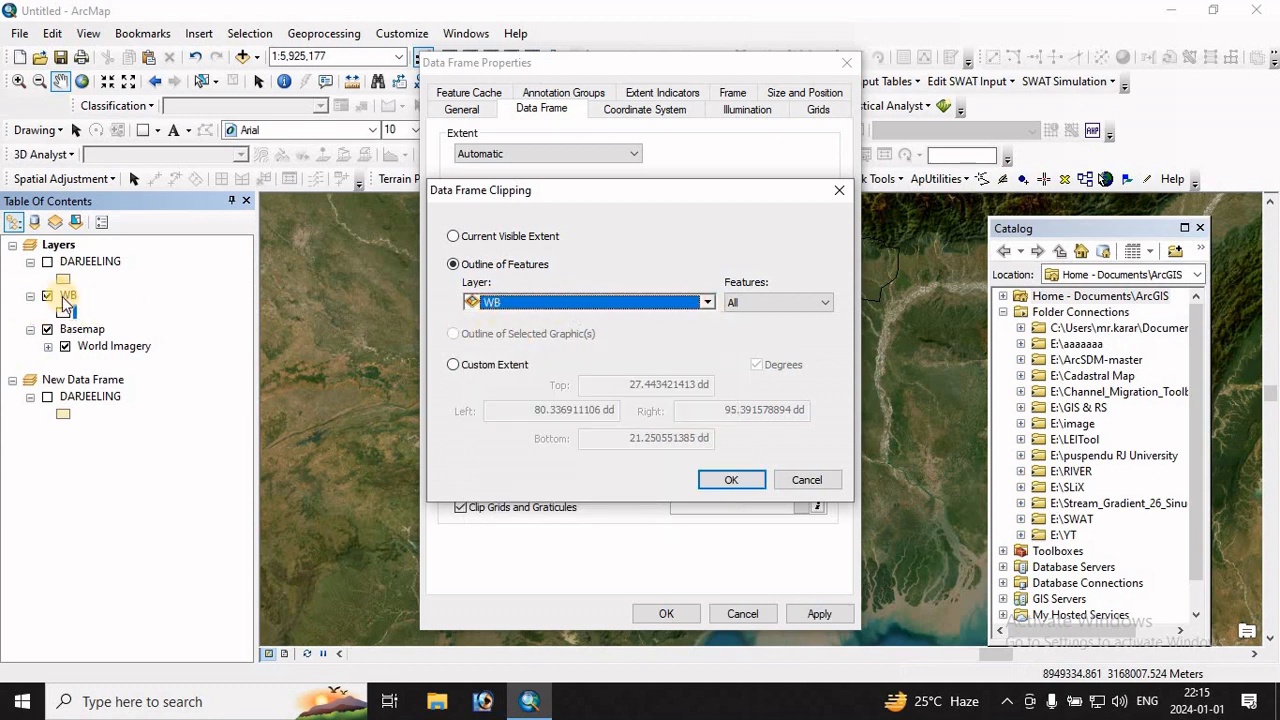
{"action": "left_click", "coordinate": [735, 481]}
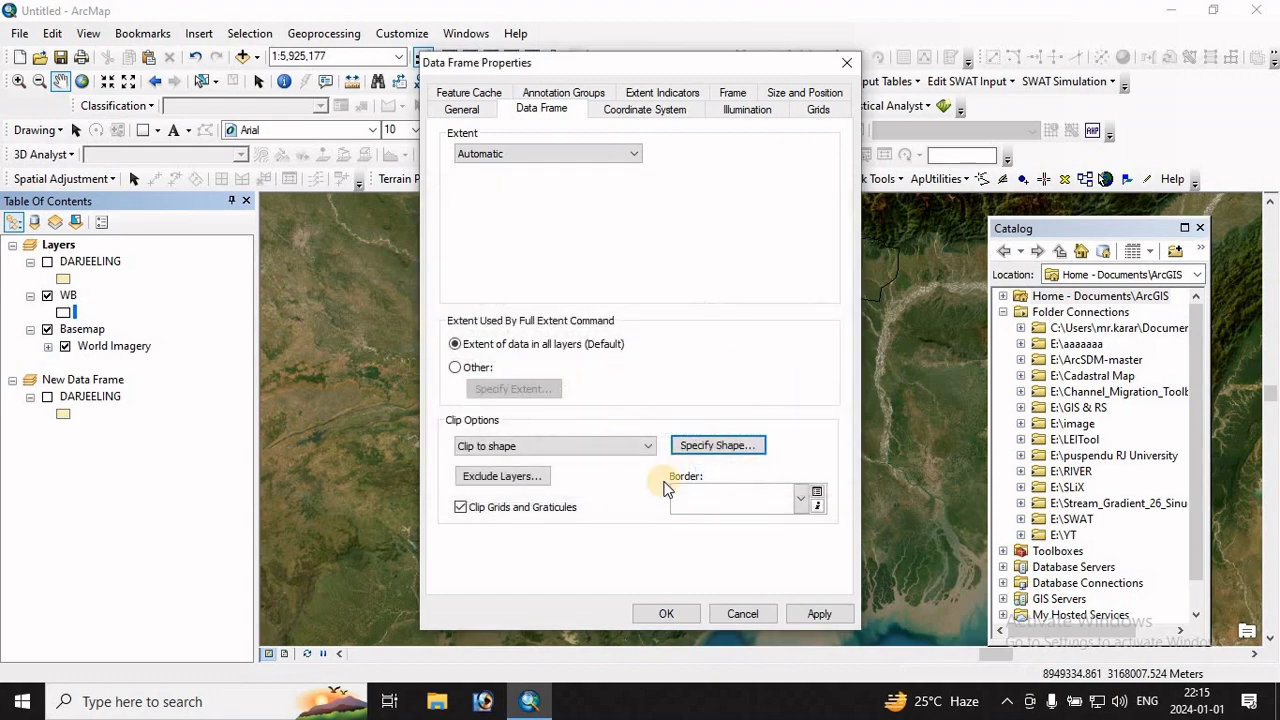
{"action": "left_click", "coordinate": [814, 611]}
{"action": "left_click", "coordinate": [666, 614]}
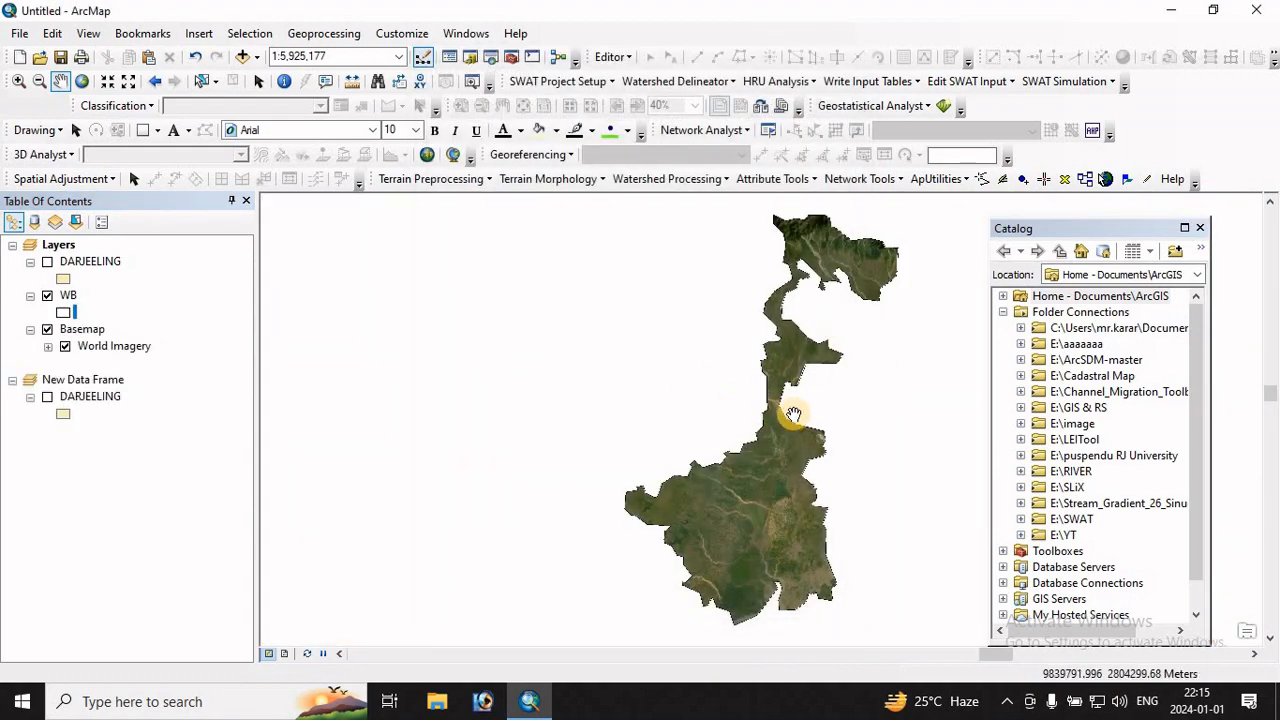
- Switch to layout view and move the New Data Frame off the page, onto the empty area to its left
{"action": "left_click", "coordinate": [286, 655]}
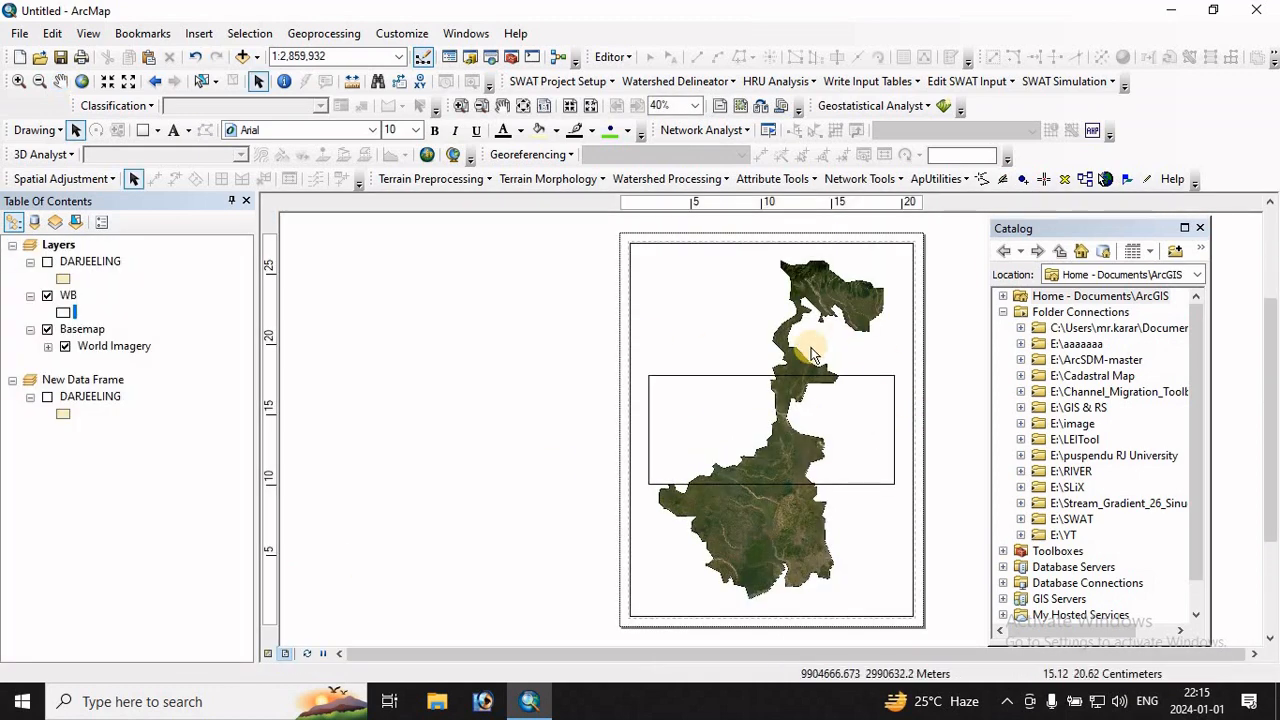
{"action": "left_click", "coordinate": [710, 392]}
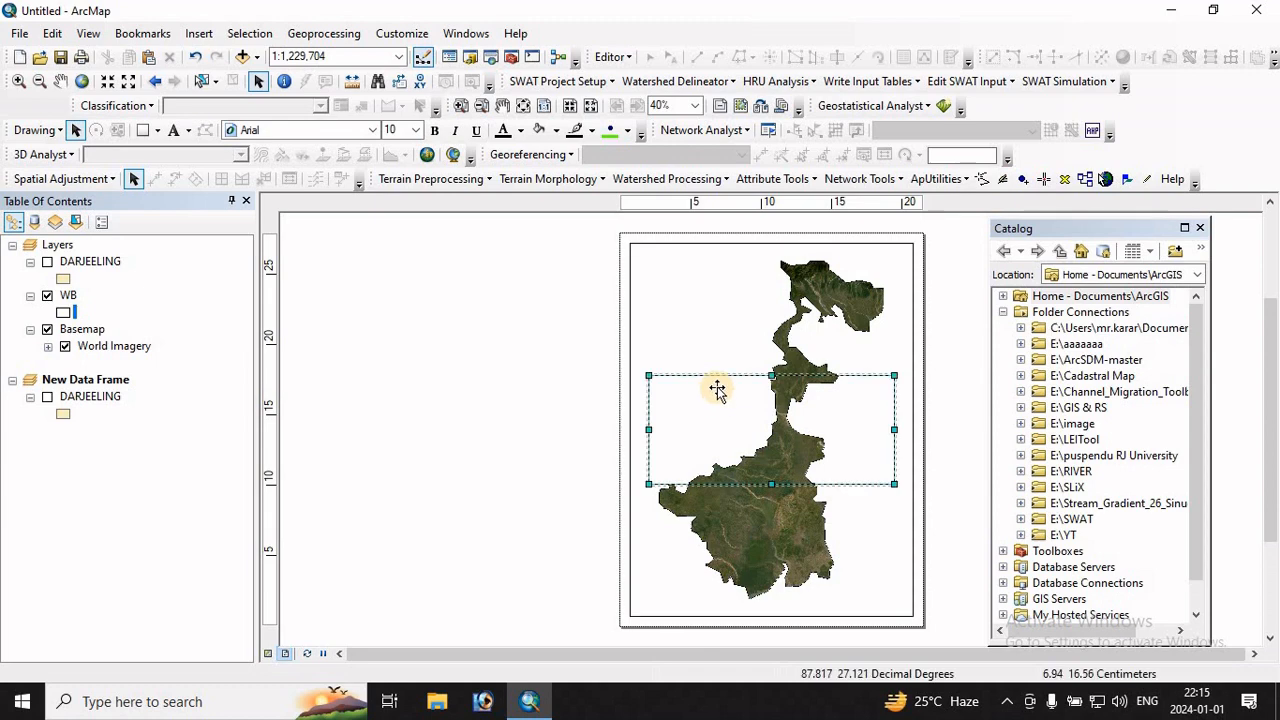
{"action": "left_click_drag", "start_coordinate": [717, 390], "coordinate": [400, 392]}
- Shrink the Layers data frame to the upper-left part of the page and zoom it to the WB layer
{"action": "left_click", "coordinate": [865, 525]}
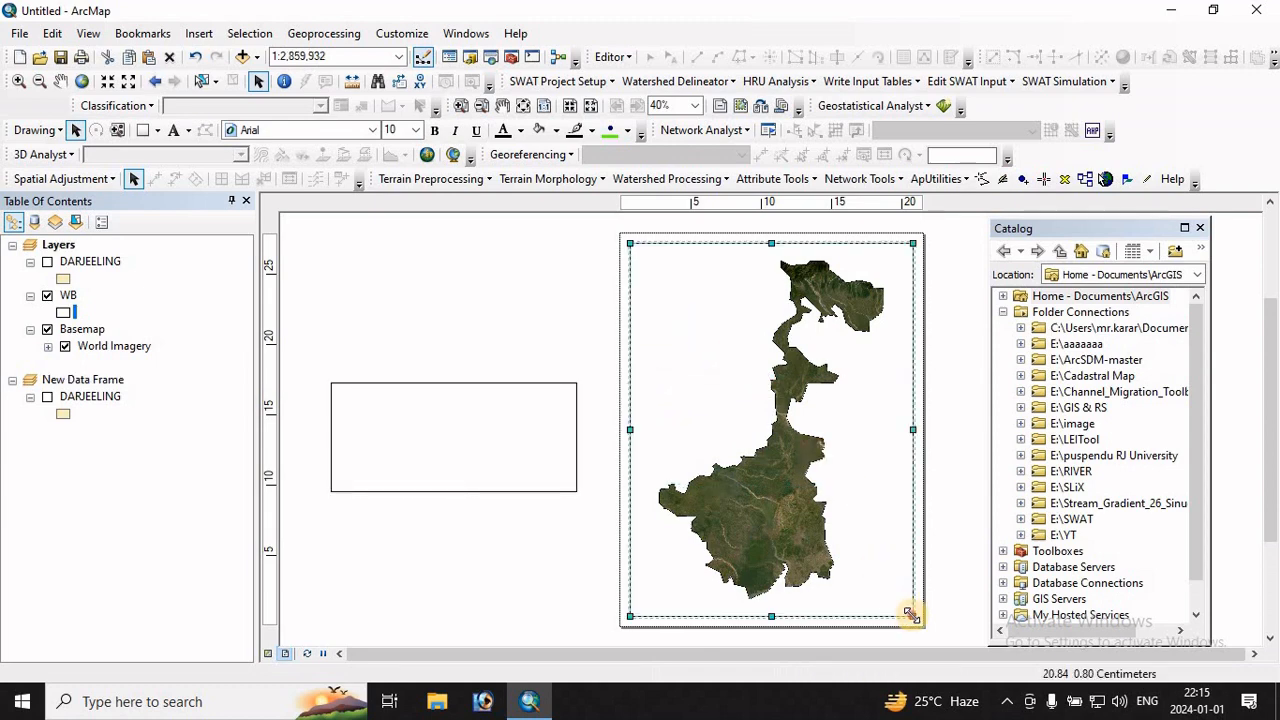
{"action": "left_click_drag", "start_coordinate": [910, 614], "coordinate": [810, 442]}
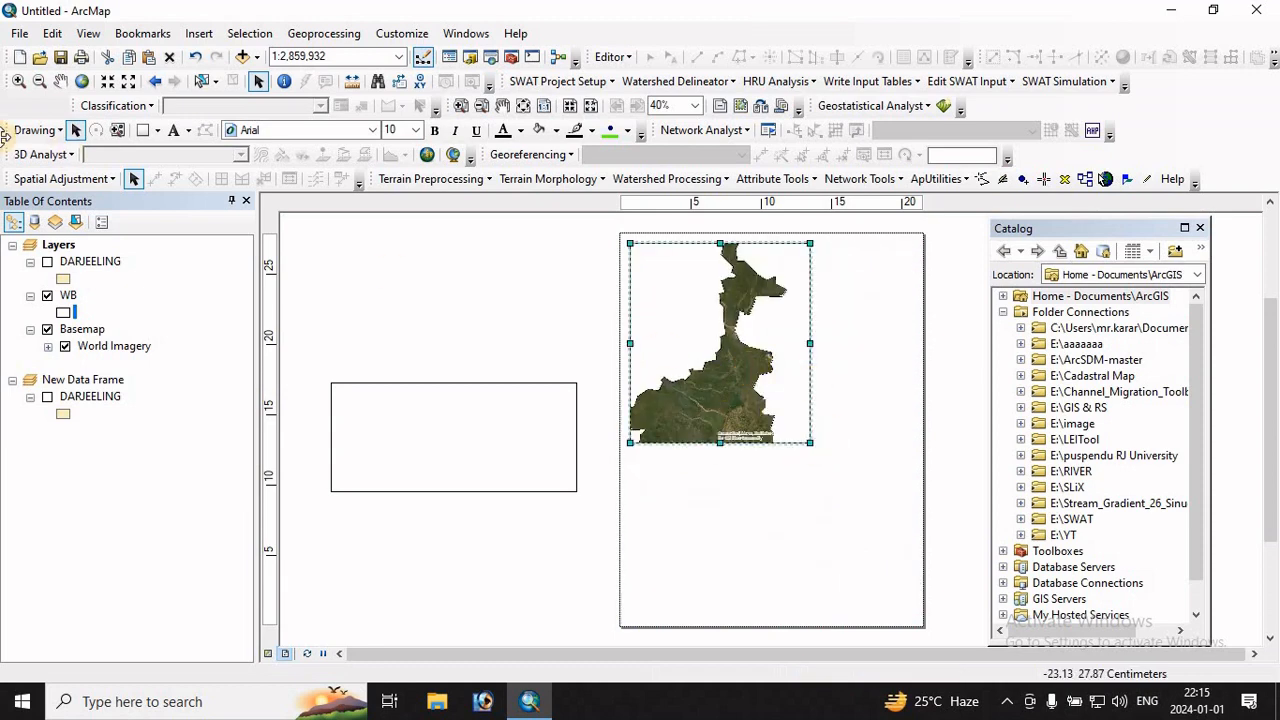
{"action": "right_click", "coordinate": [68, 296]}
{"action": "left_click", "coordinate": [138, 376]}
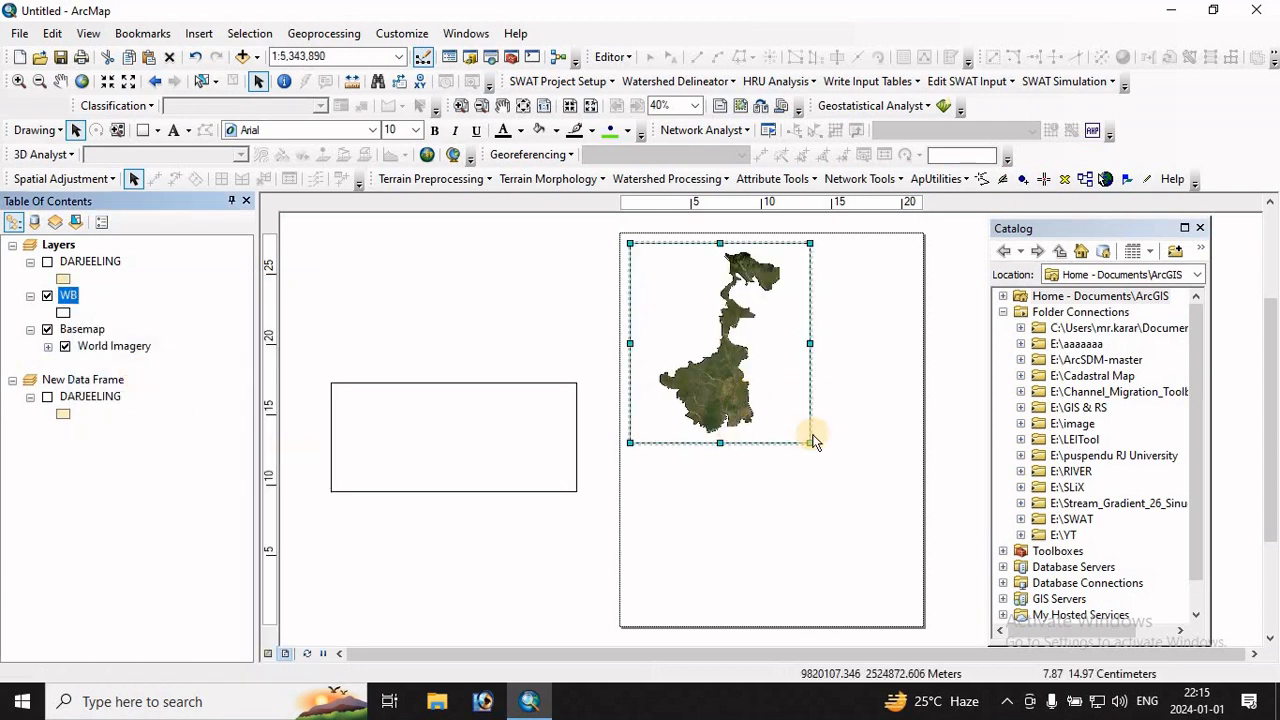
- Fit the New Data Frame into the page's lower-right part and show its DARJEELING layer, zoomed to the layer's extent
{"action": "left_click", "coordinate": [423, 446]}
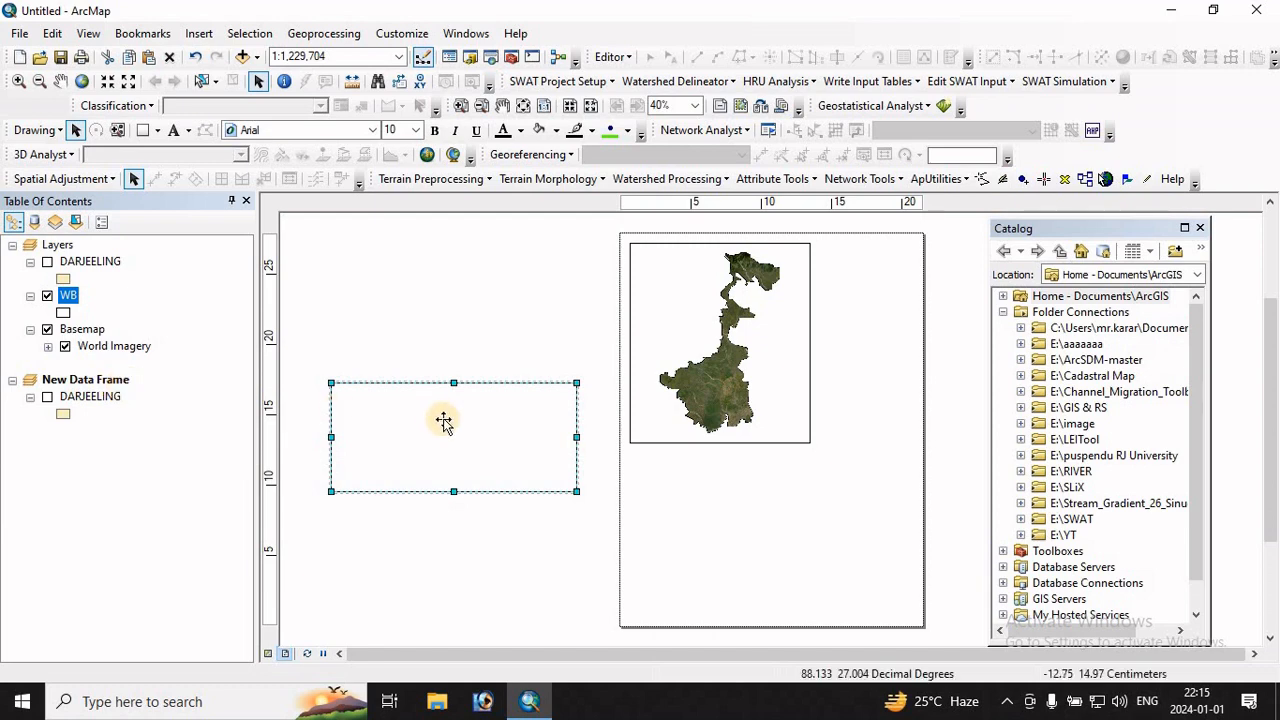
{"action": "left_click_drag", "start_coordinate": [450, 428], "coordinate": [768, 515]}
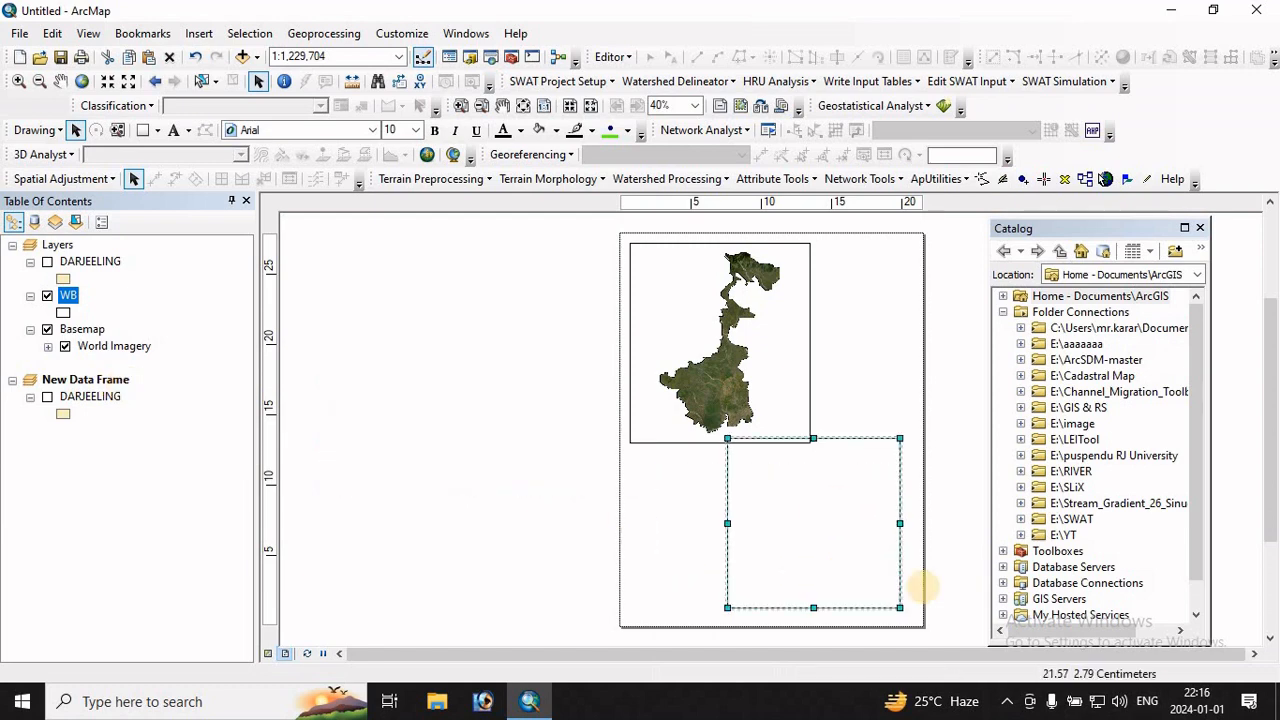
{"action": "left_click", "coordinate": [47, 397]}
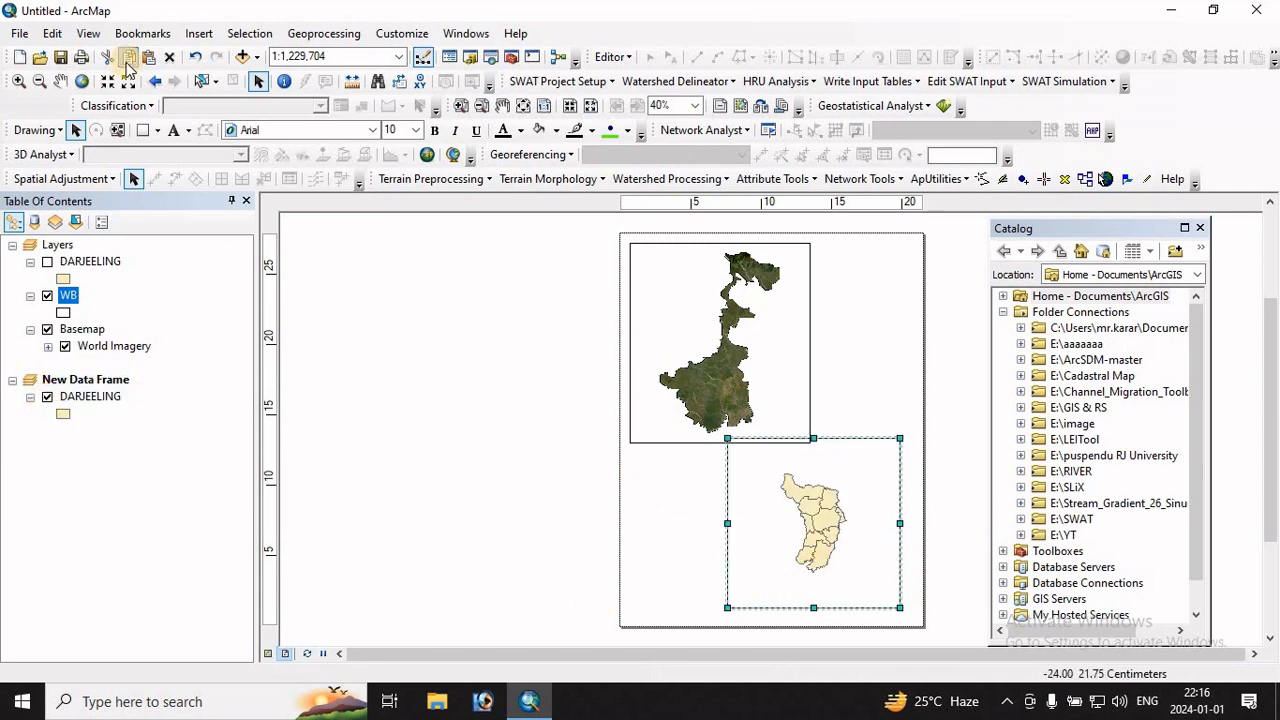
{"action": "right_click", "coordinate": [87, 399]}
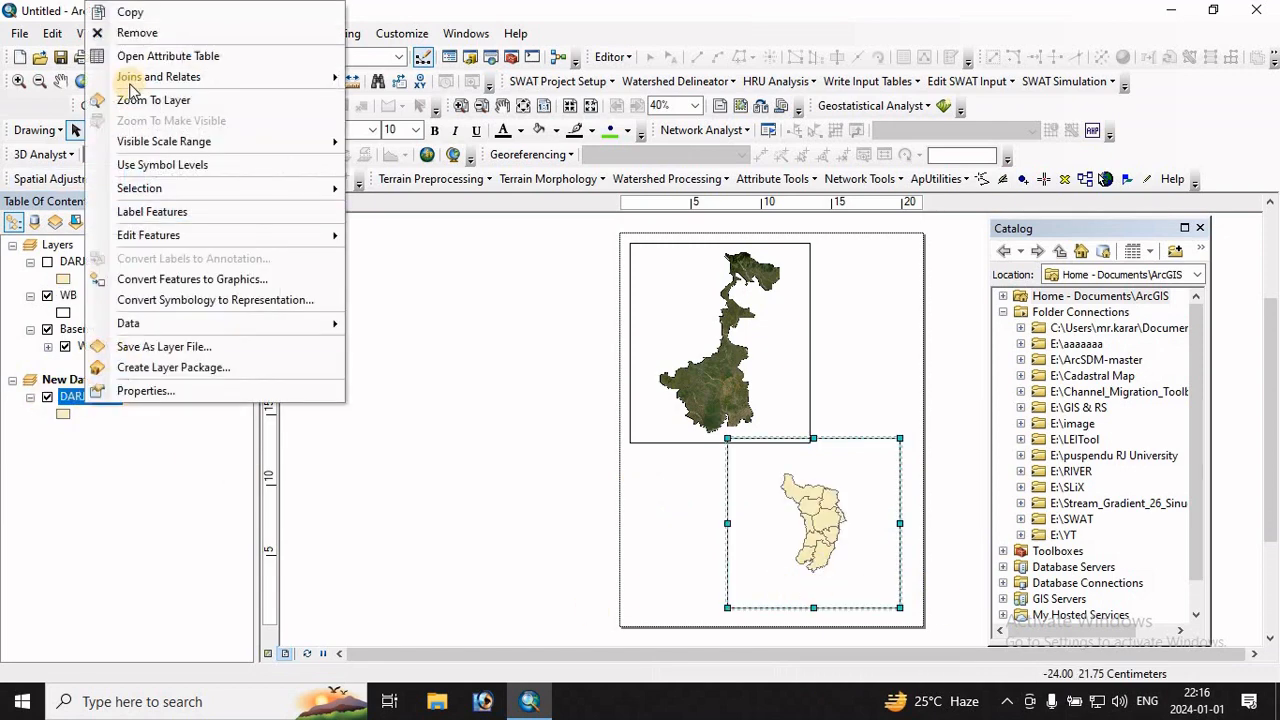
{"action": "mouse_move", "coordinate": [148, 74]}
{"action": "left_click", "coordinate": [152, 100]}
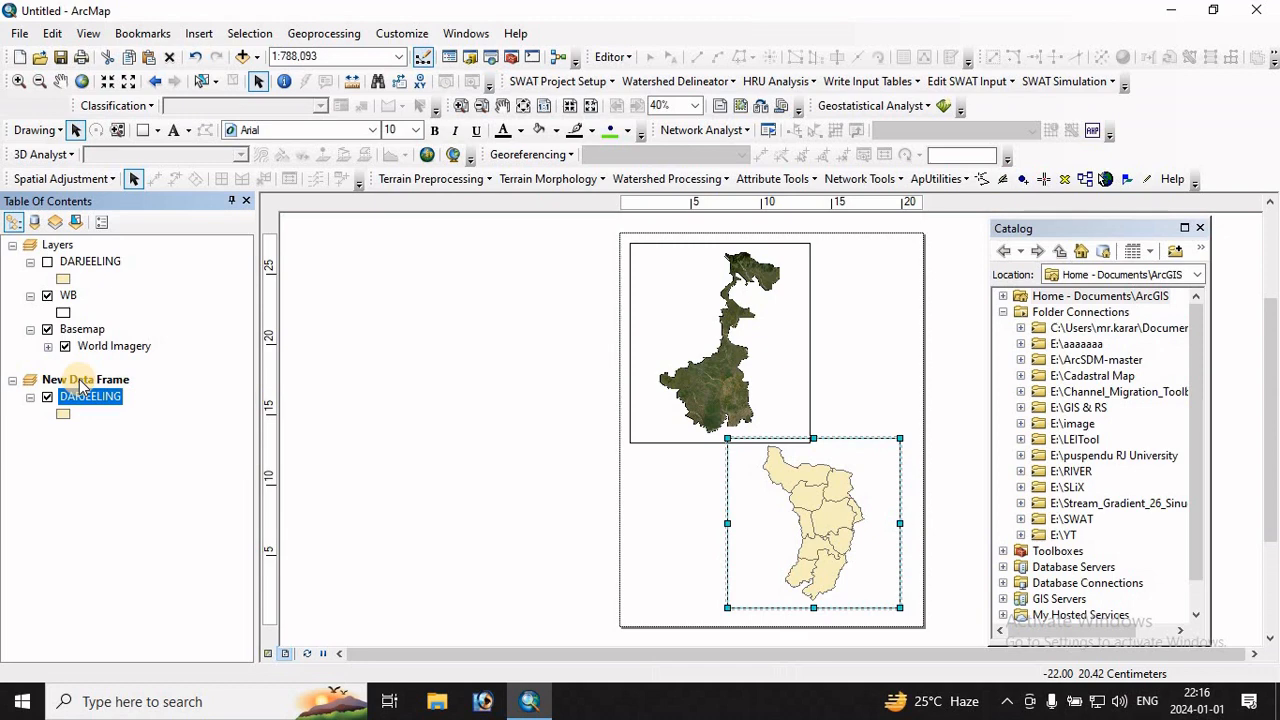
- Add the Topographic basemap to the New Data Frame
{"action": "left_click", "coordinate": [256, 57]}
{"action": "left_click", "coordinate": [323, 99]}
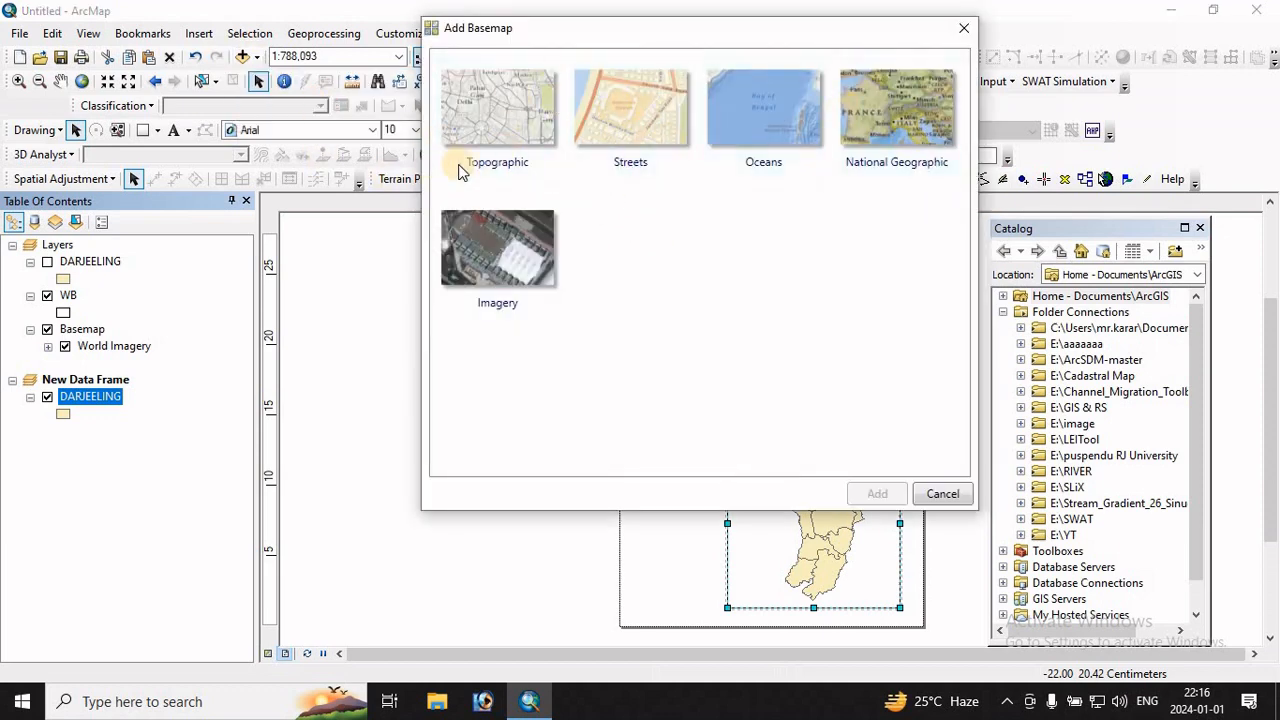
{"action": "left_click", "coordinate": [471, 120]}
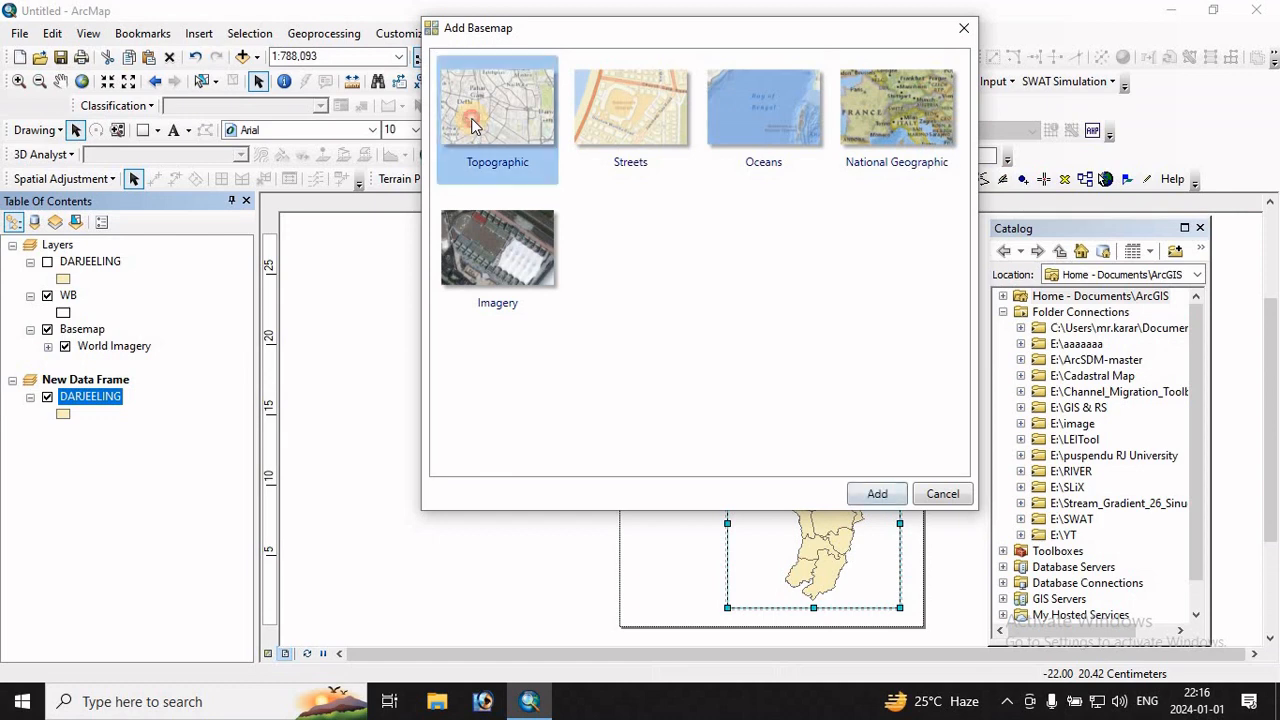
{"action": "left_click", "coordinate": [872, 494]}
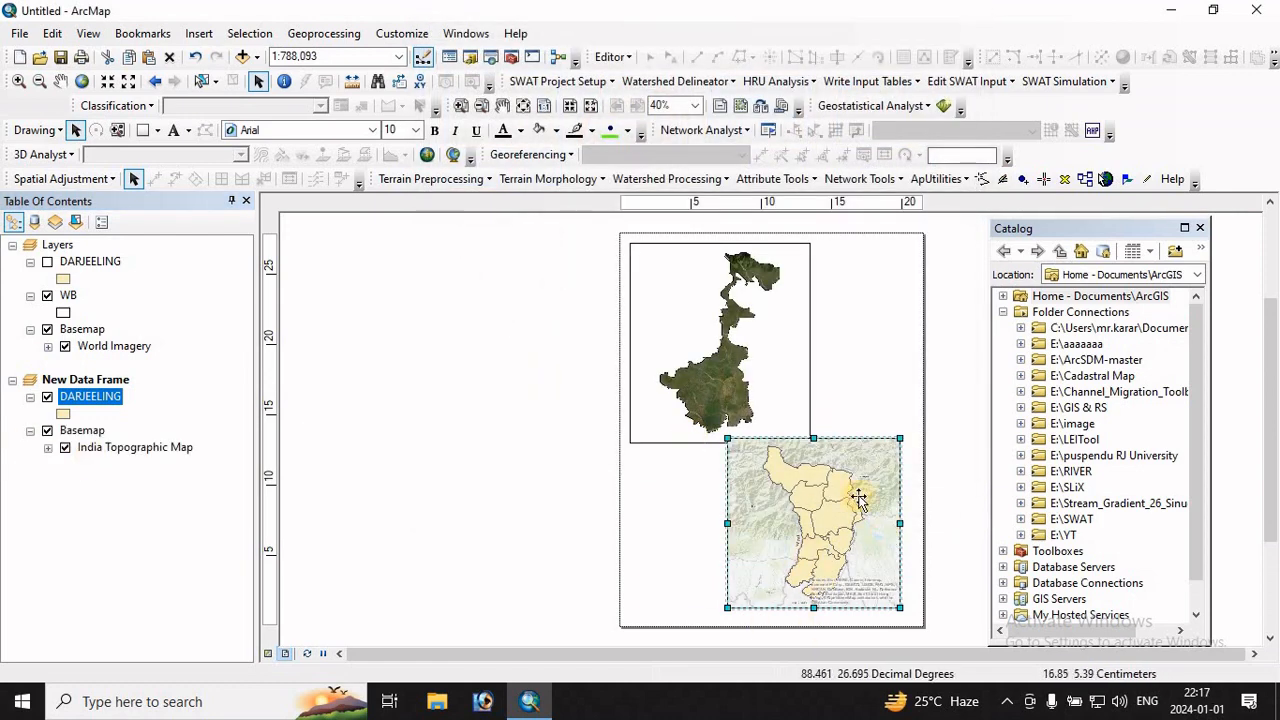
- Show the DARJEELING layer in the New Data Frame with the Hollow symbol and a black outline
{"action": "left_click", "coordinate": [64, 412]}
{"action": "left_click", "coordinate": [506, 350]}
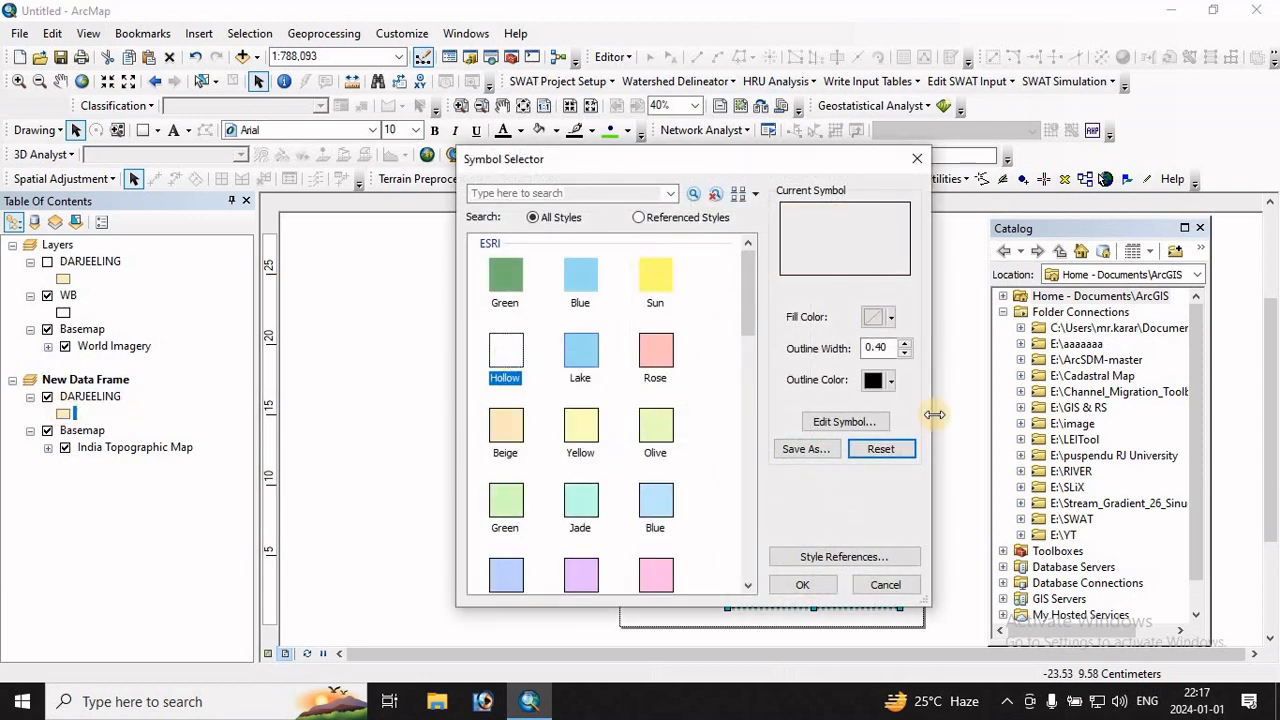
{"action": "left_click", "coordinate": [792, 587]}
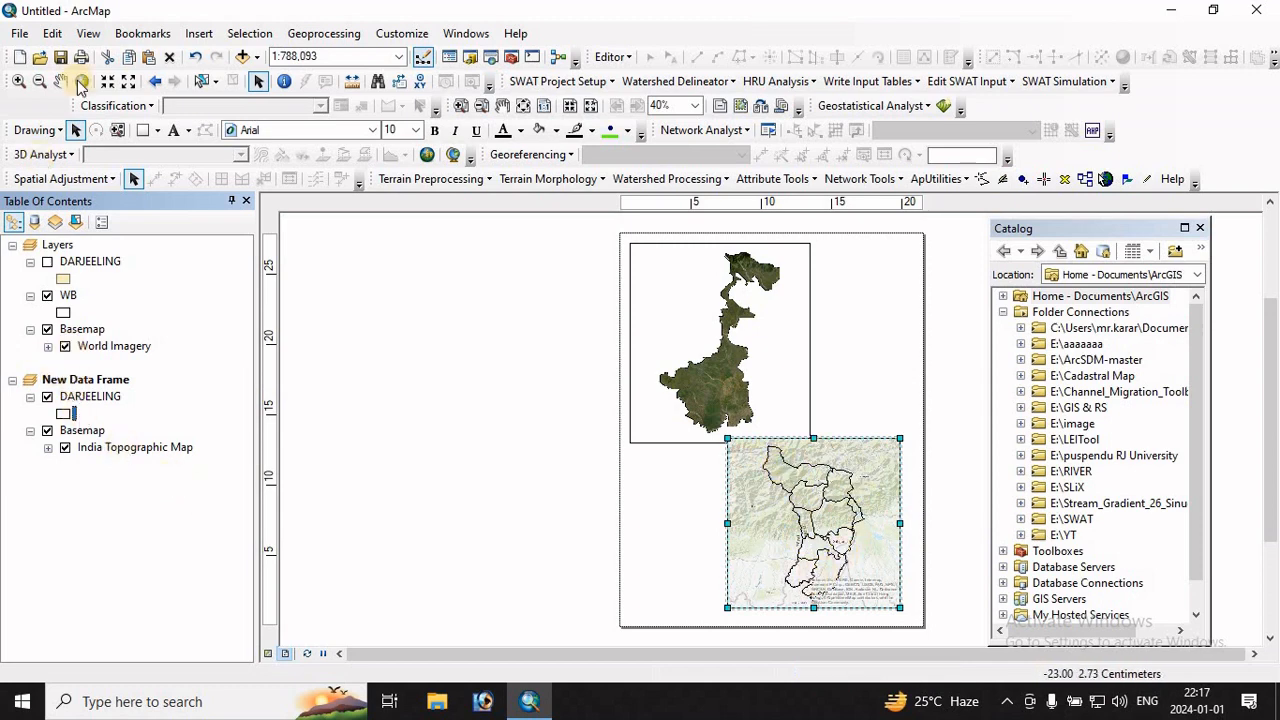
- Clip the New Data Frame to shape, using the outline of all features in the DARJEELING layer
{"action": "left_click", "coordinate": [90, 33]}
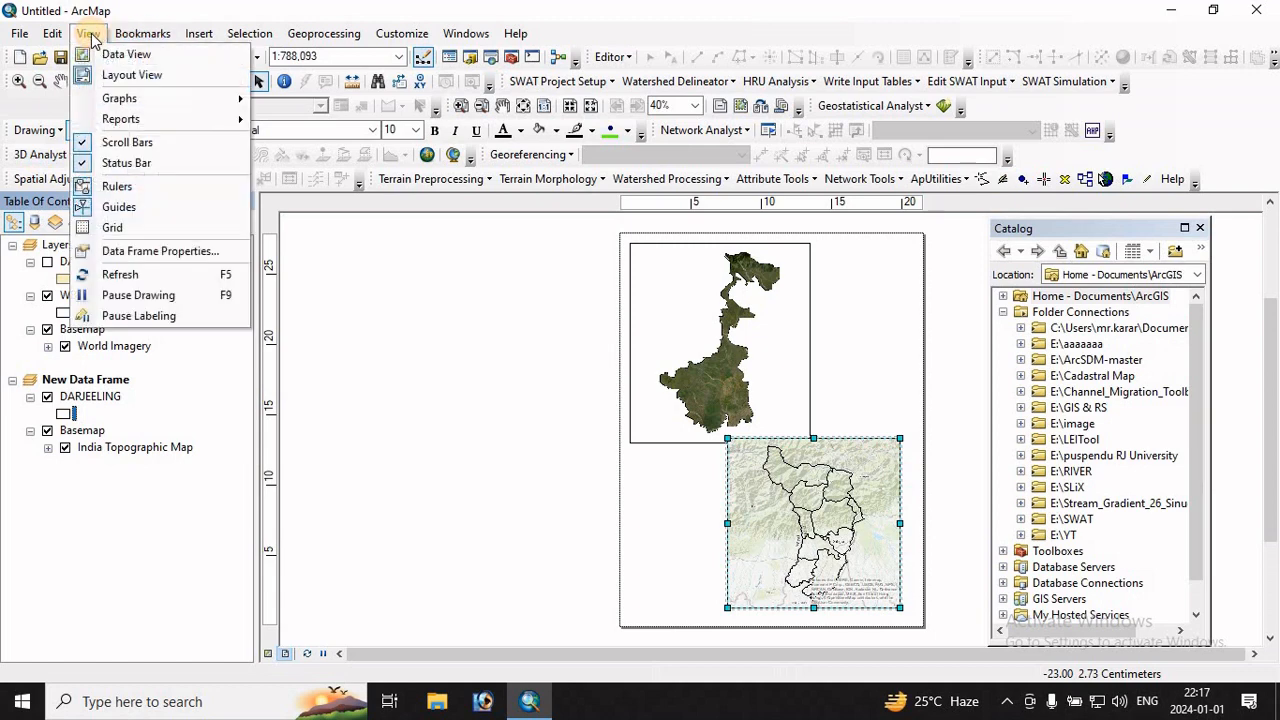
{"action": "left_click", "coordinate": [138, 250]}
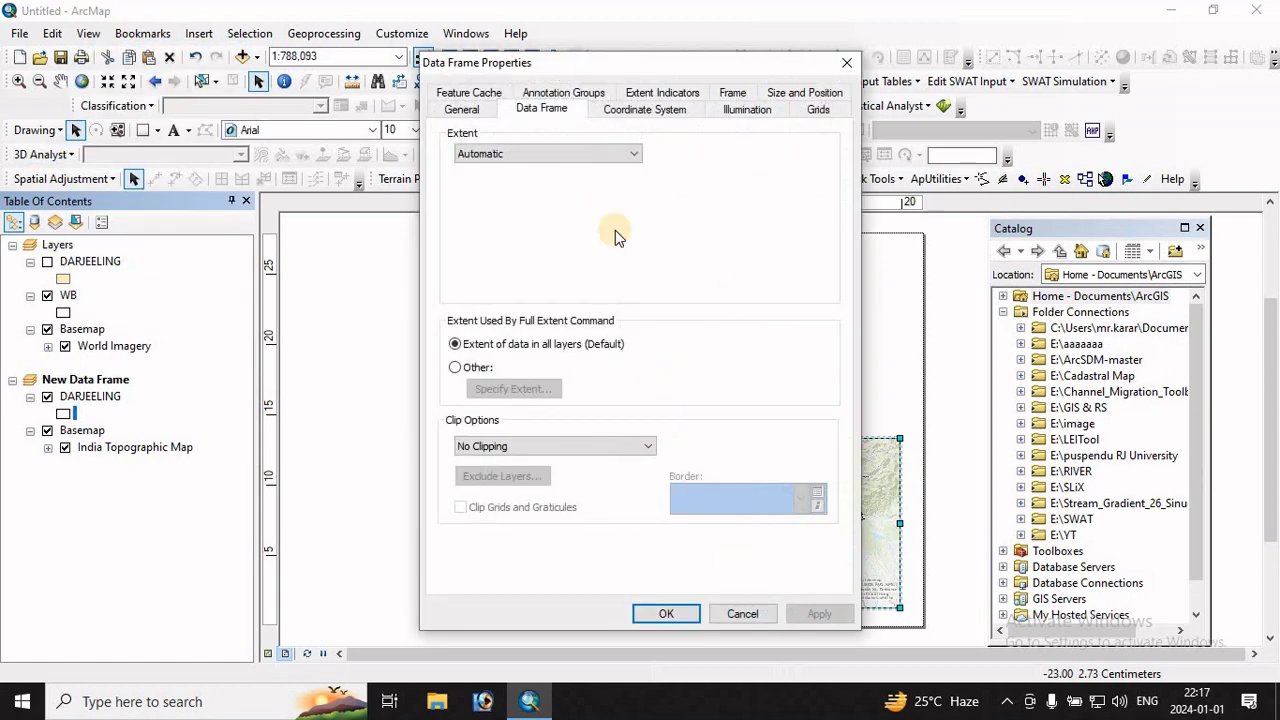
{"action": "left_click", "coordinate": [499, 450]}
{"action": "left_click", "coordinate": [503, 476]}
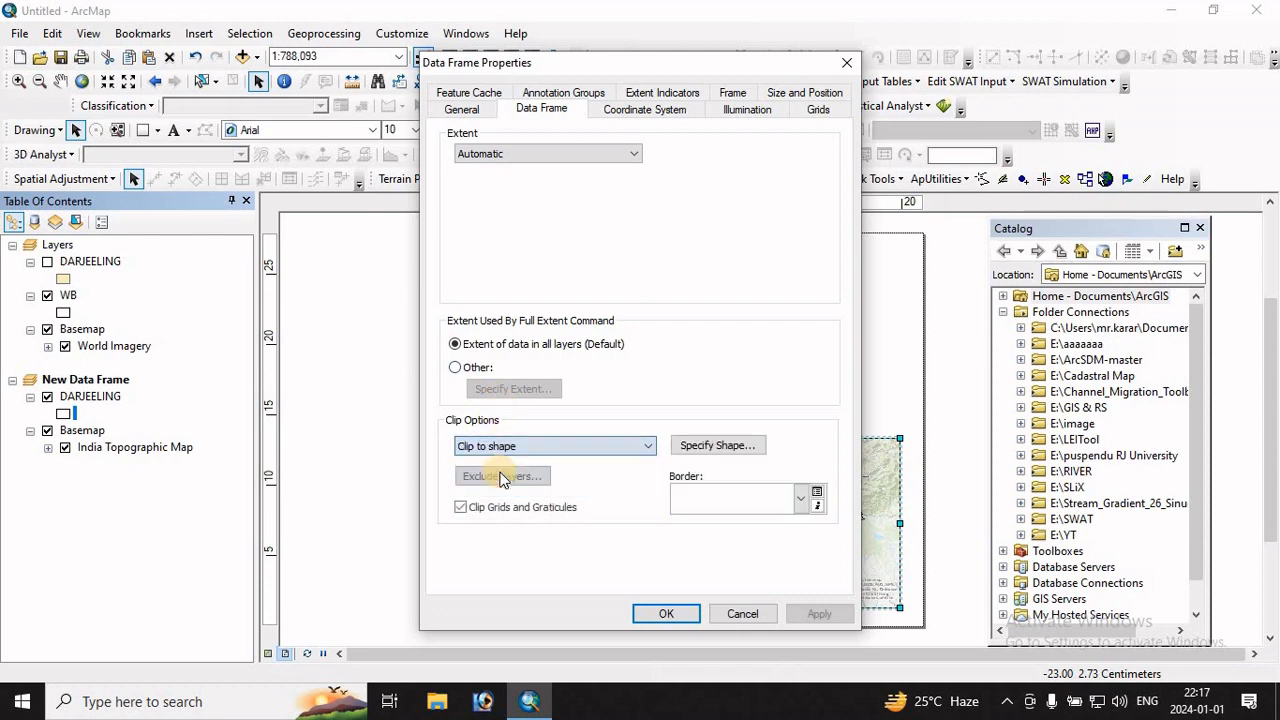
{"action": "left_click", "coordinate": [717, 445]}
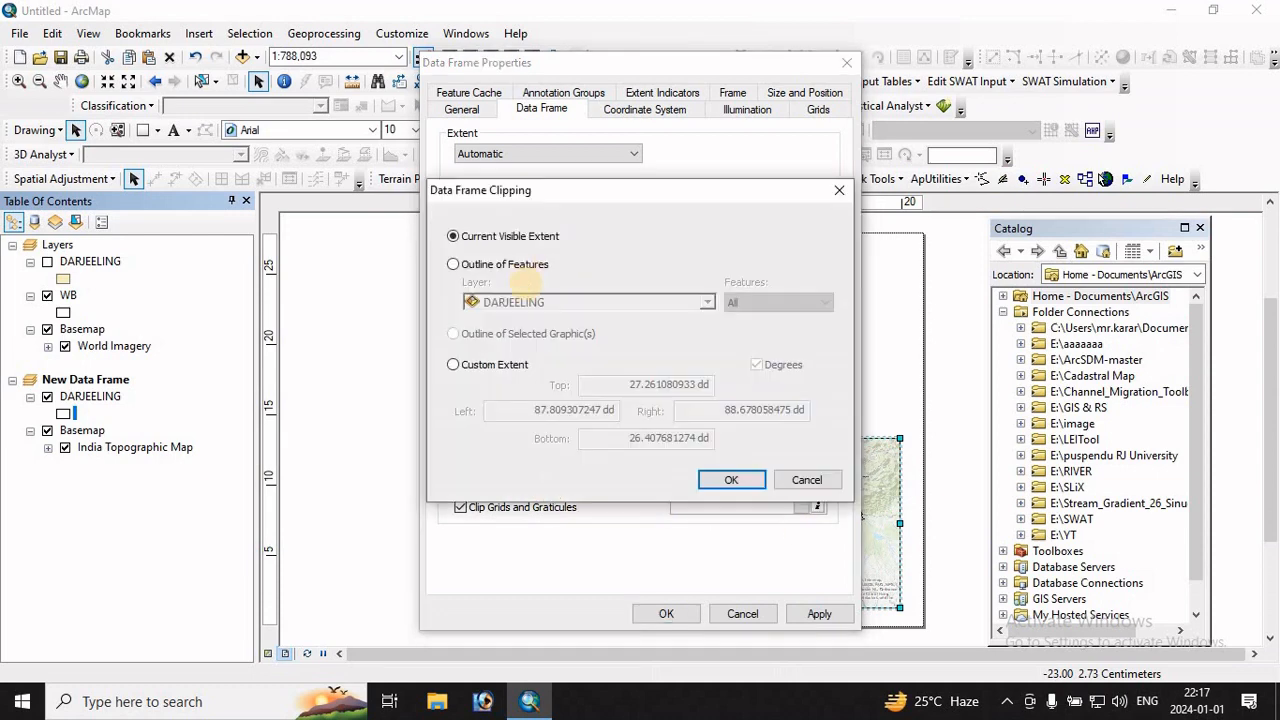
{"action": "left_click", "coordinate": [490, 267]}
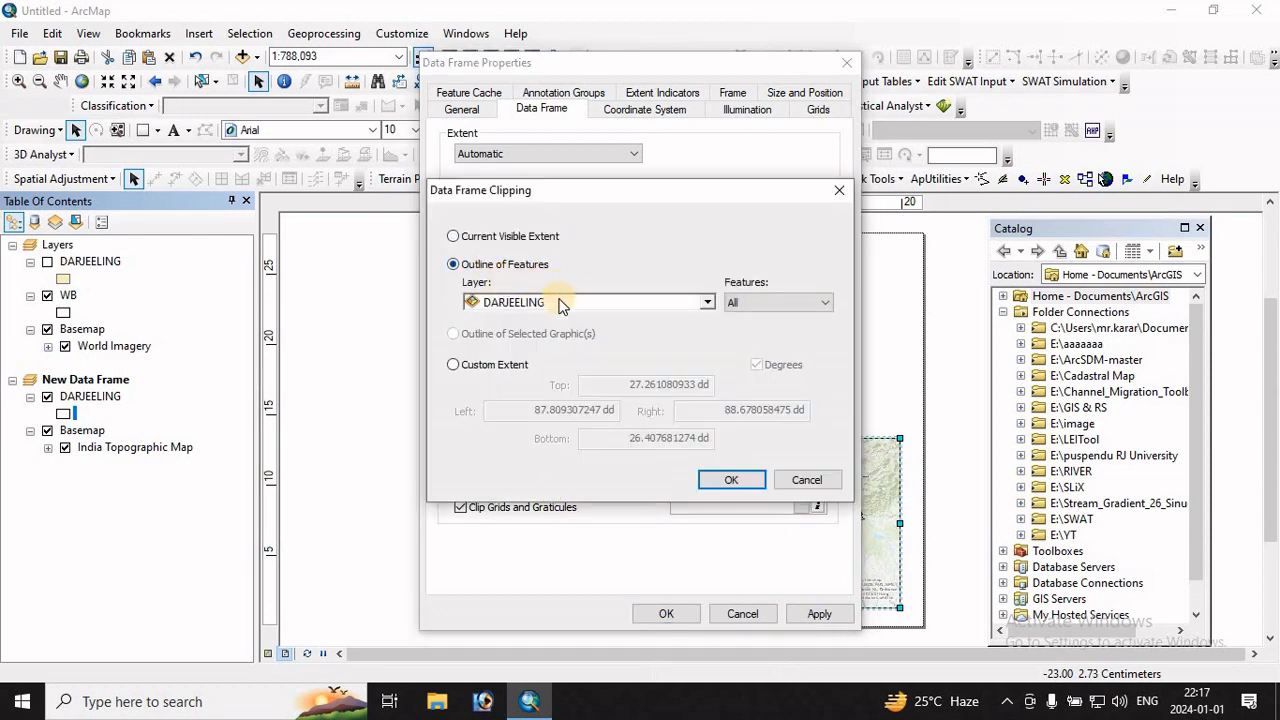
{"action": "left_click", "coordinate": [718, 479]}
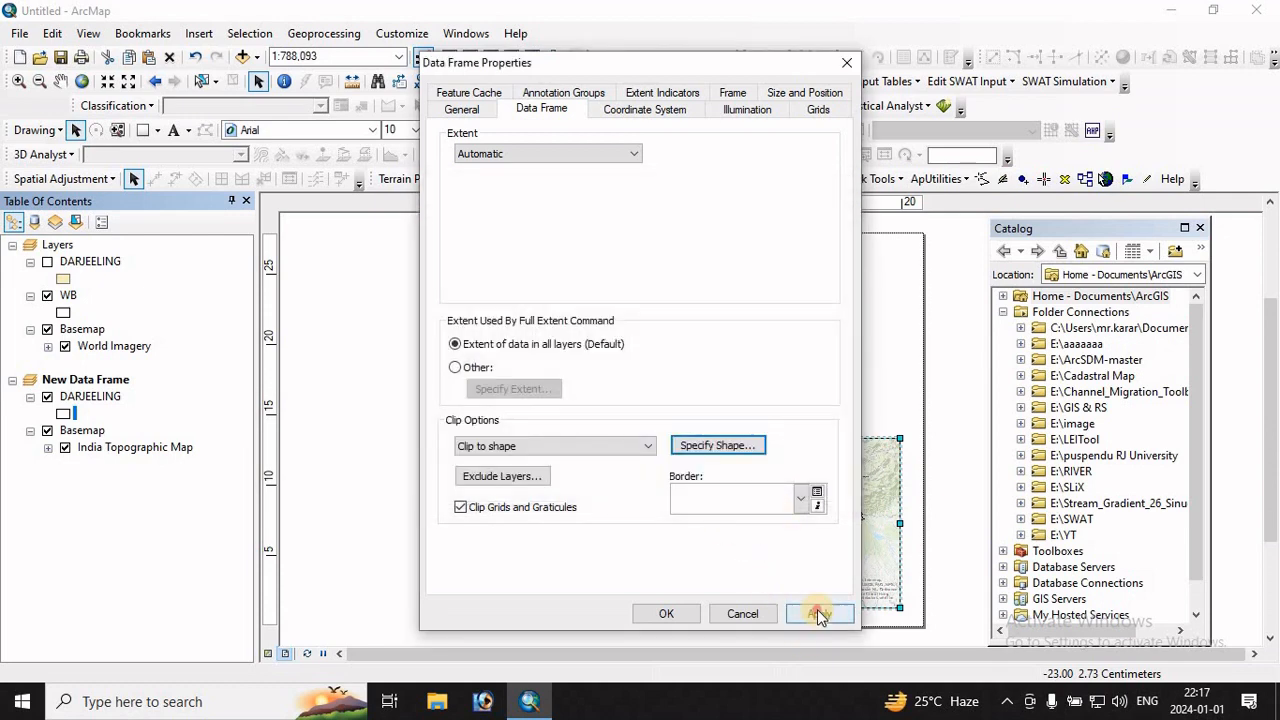
{"action": "left_click", "coordinate": [819, 612]}
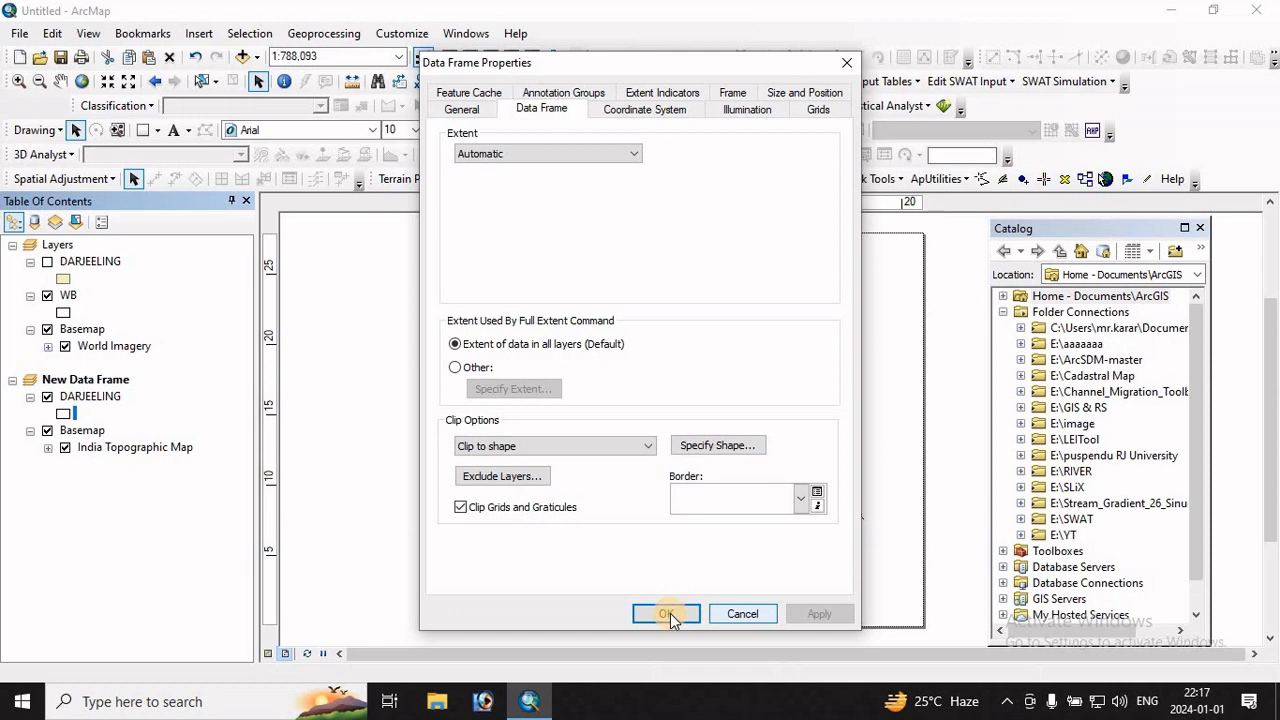
{"action": "left_click", "coordinate": [666, 613]}
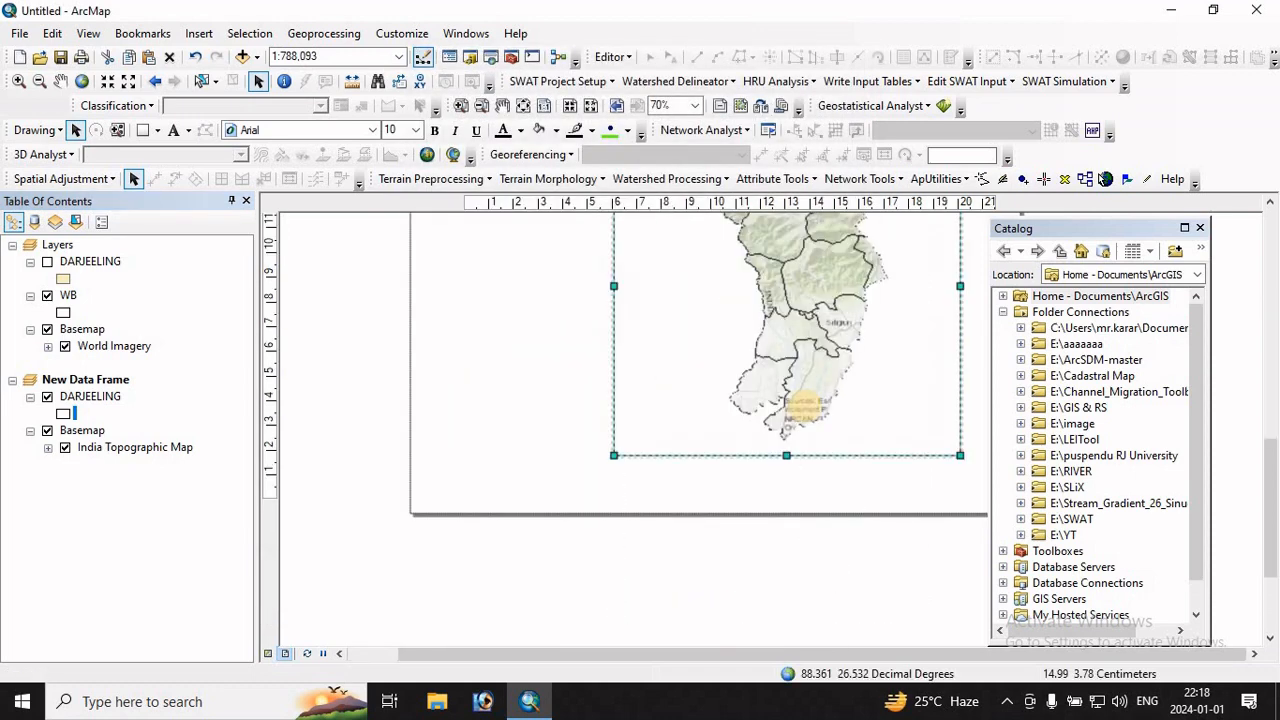
{"action": "scroll", "coordinate": [805, 406], "scroll_direction": "up", "scroll_amount": 5}
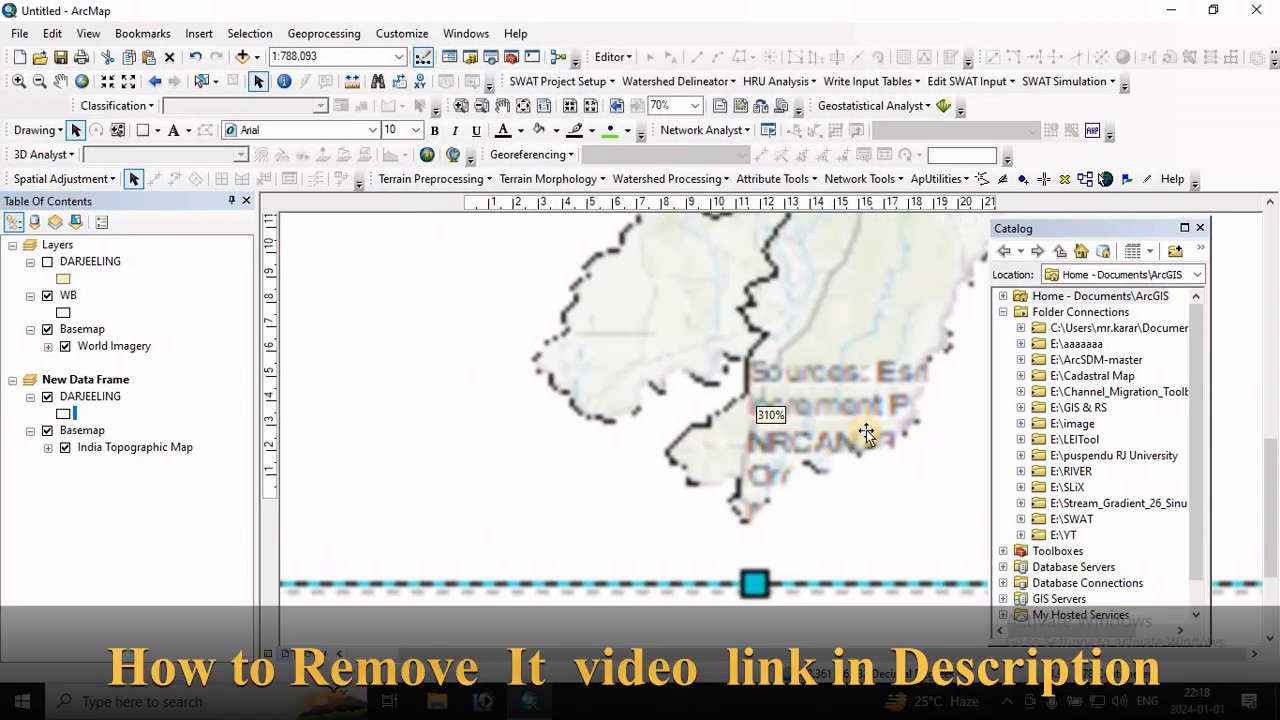